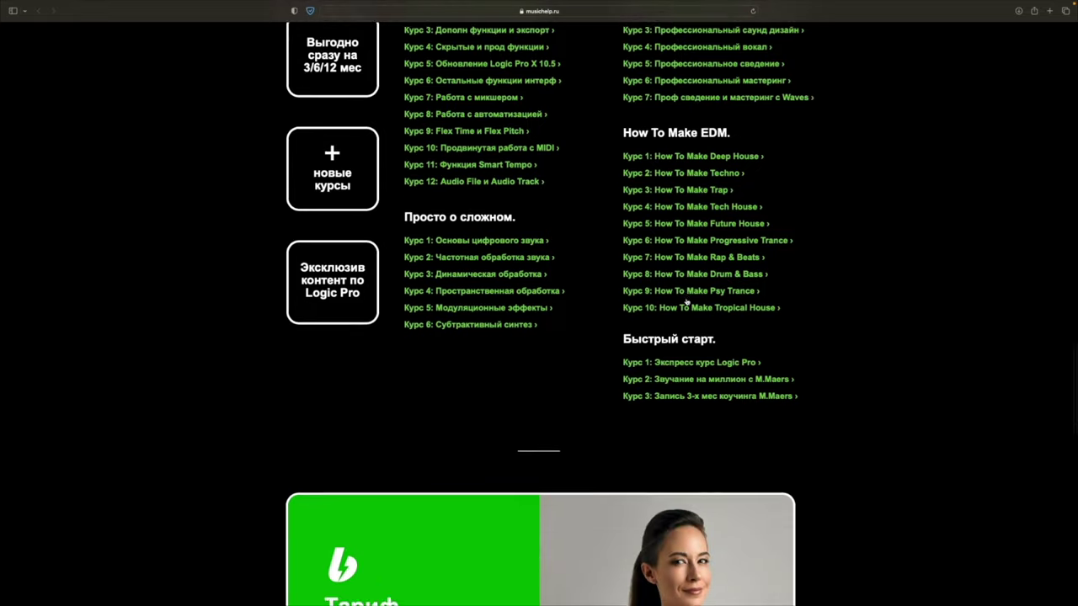
Step: Review the subscription plans and their course lists, and open the 990 руб/мес subscription of the «Живая музыка» plan
{"action": "scroll", "coordinate": [704, 301], "scroll_direction": "down", "scroll_amount": 10}
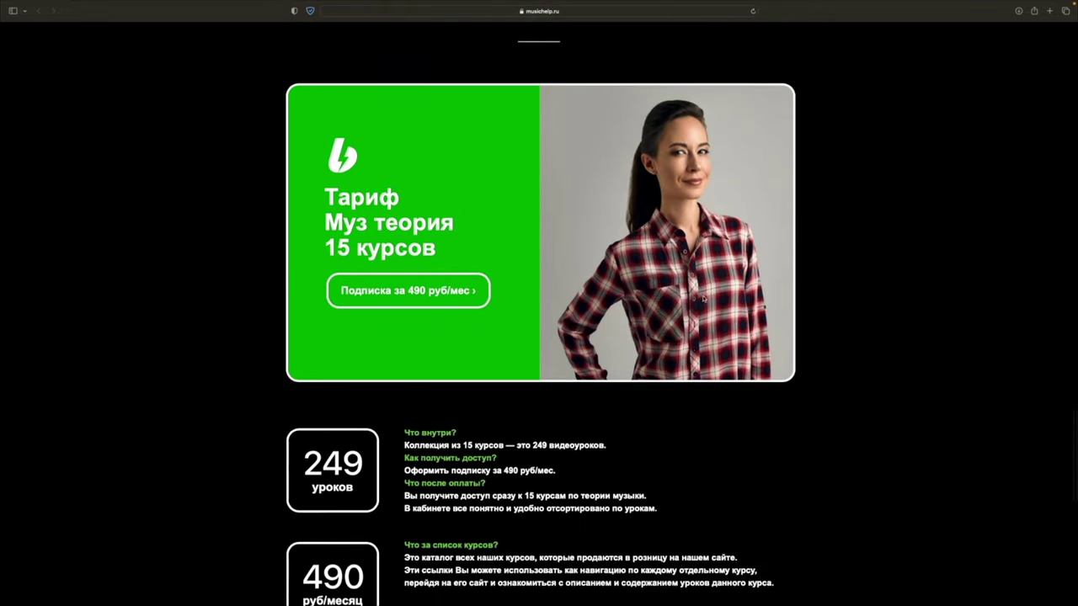
{"action": "scroll", "coordinate": [707, 309], "scroll_direction": "down", "scroll_amount": 6}
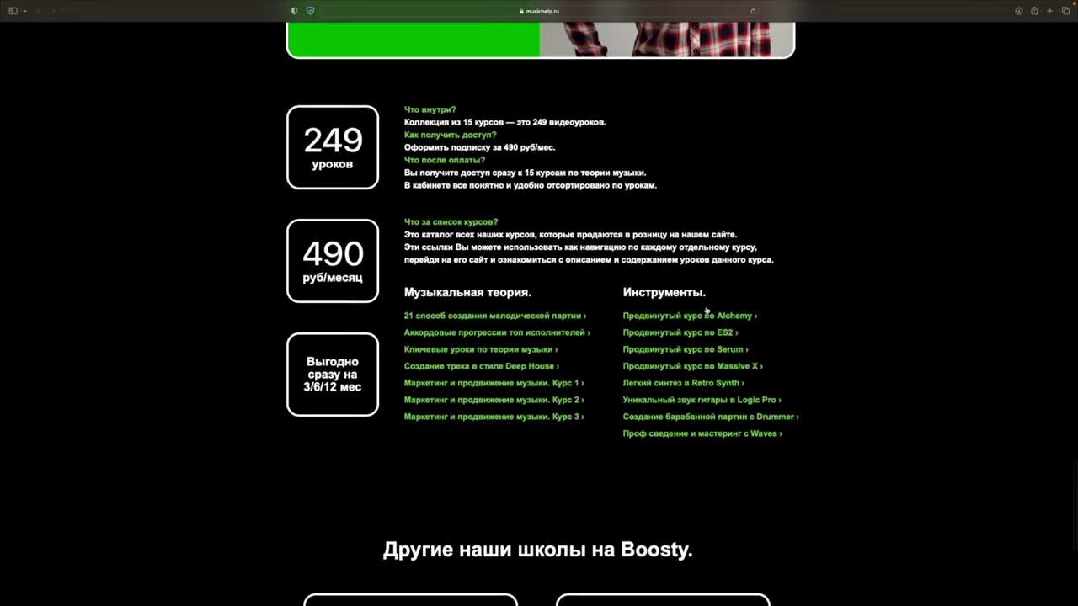
{"action": "scroll", "coordinate": [707, 311], "scroll_direction": "up", "scroll_amount": 20}
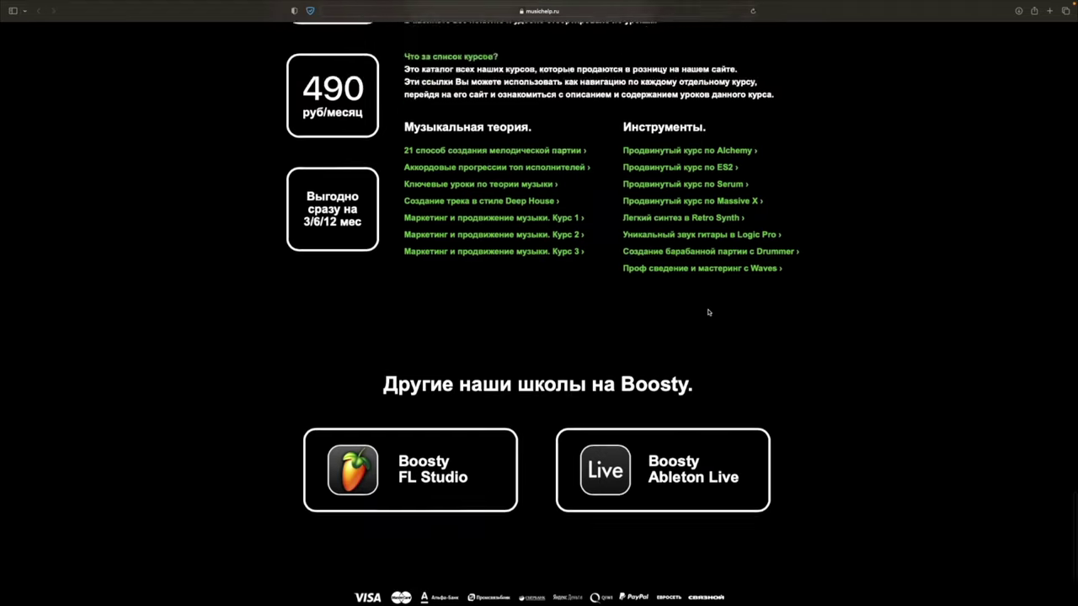
{"action": "scroll", "coordinate": [707, 312], "scroll_direction": "down", "scroll_amount": 8}
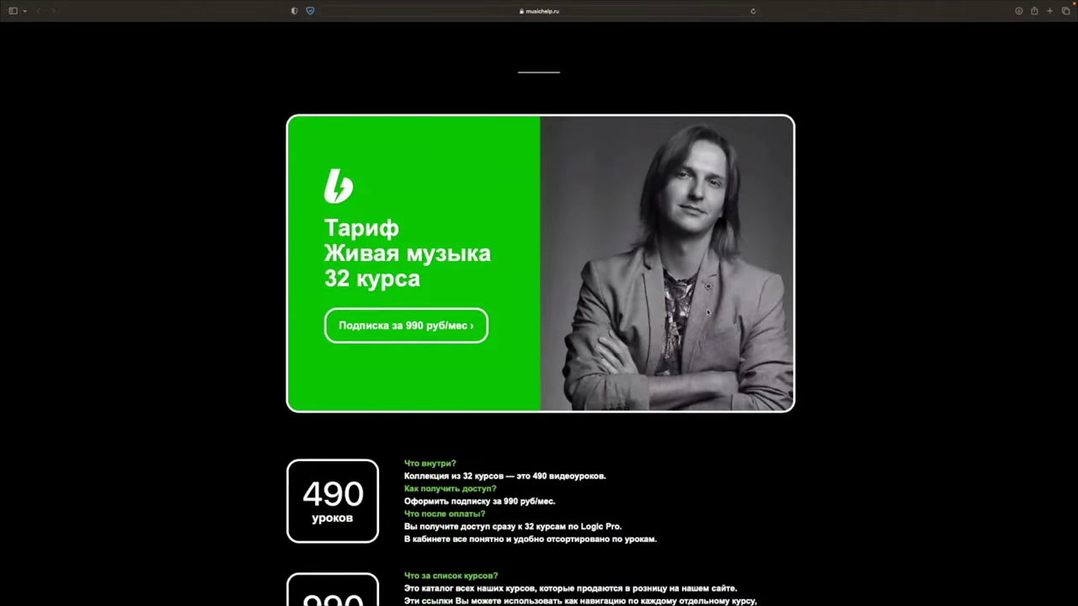
{"action": "scroll", "coordinate": [505, 373], "scroll_direction": "up", "scroll_amount": 8}
{"action": "left_click", "coordinate": [385, 300]}
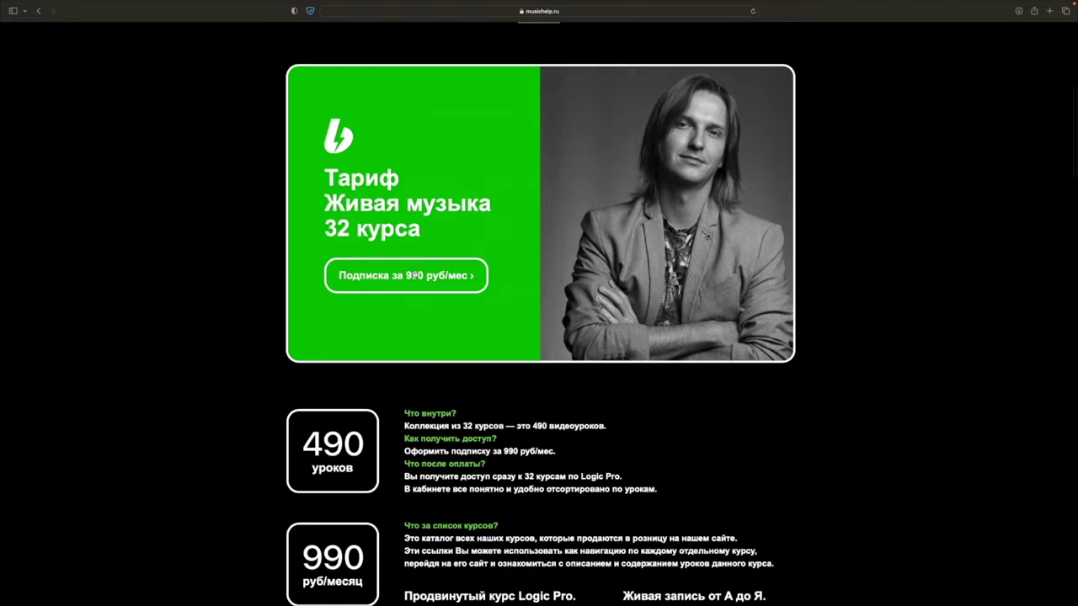
{"action": "left_click", "coordinate": [414, 276]}
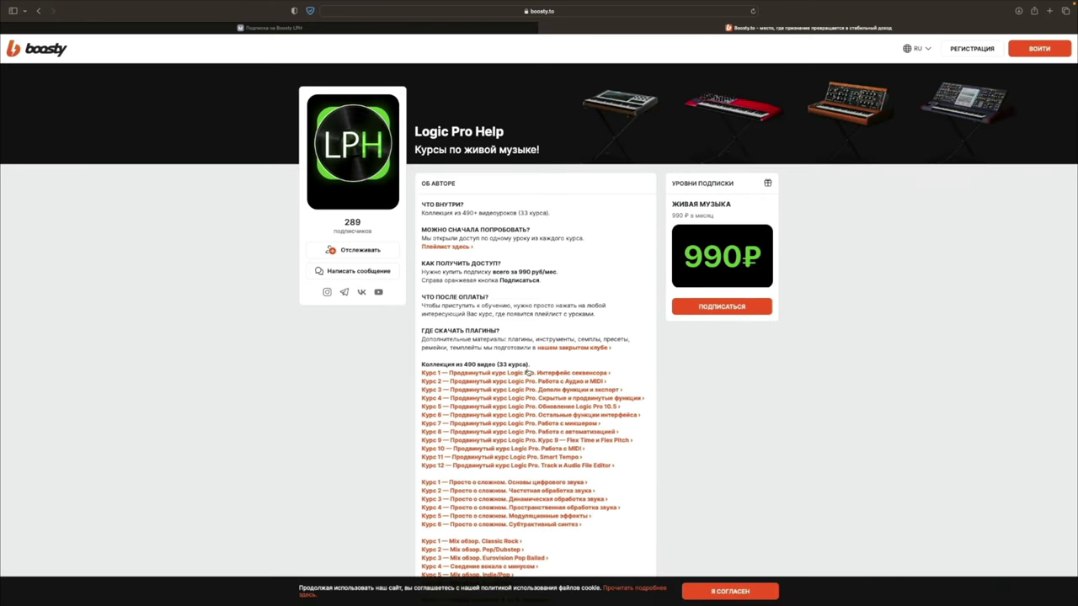
Step: Start subscribing to the «Живая музыка» level and sign in with a VK account
{"action": "left_click", "coordinate": [668, 306]}
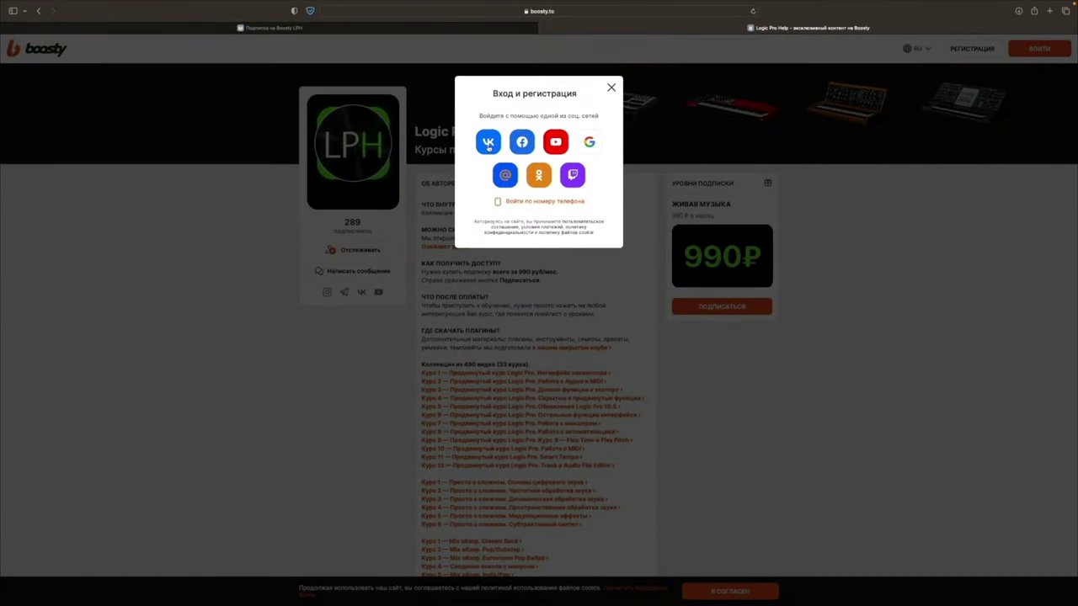
{"action": "left_click", "coordinate": [490, 143]}
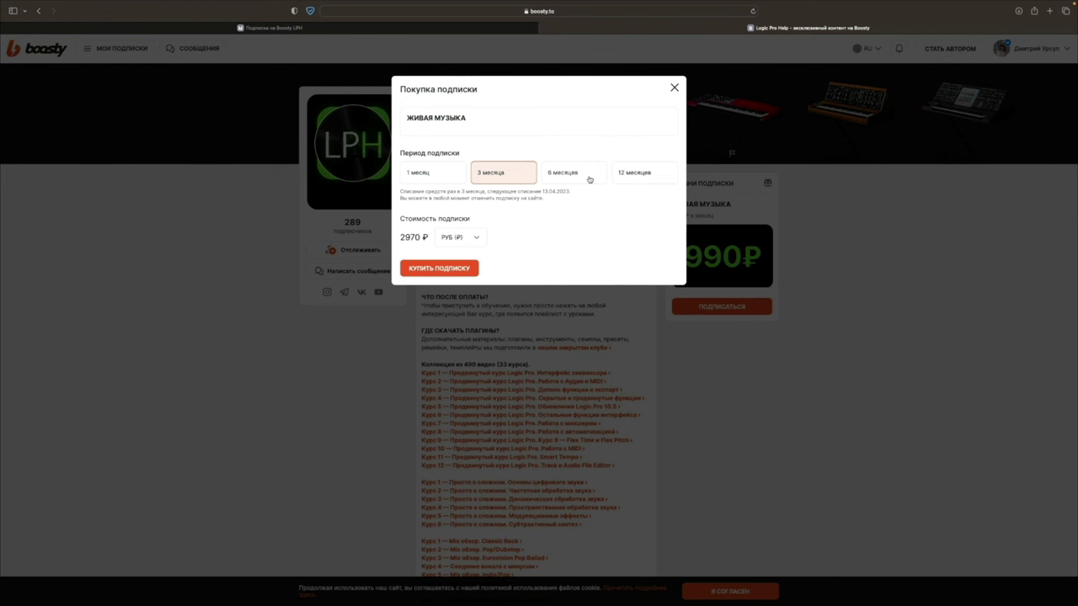
Step: Choose the 1-month subscription period, open its payment form and close the purchase without paying
{"action": "left_click", "coordinate": [590, 179]}
{"action": "left_click", "coordinate": [617, 177]}
{"action": "left_click", "coordinate": [431, 180]}
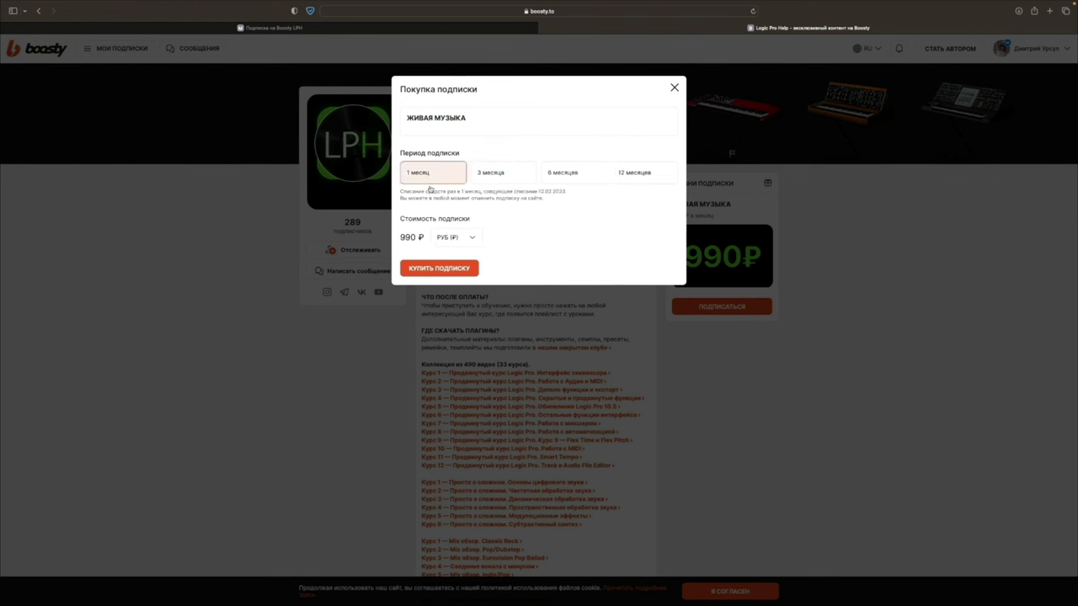
{"action": "left_click", "coordinate": [462, 271]}
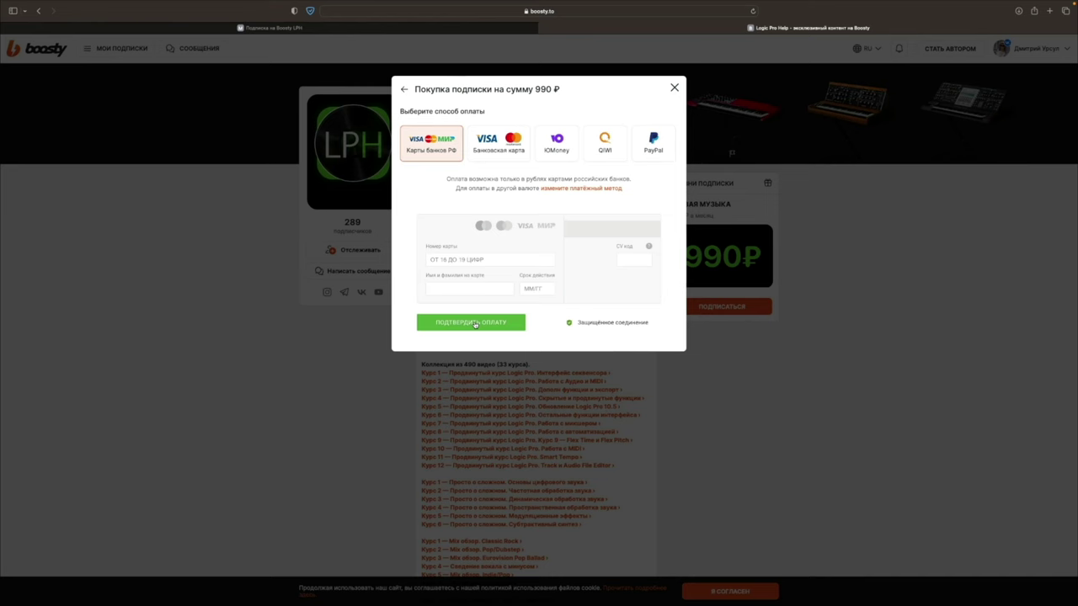
{"action": "left_click", "coordinate": [561, 374]}
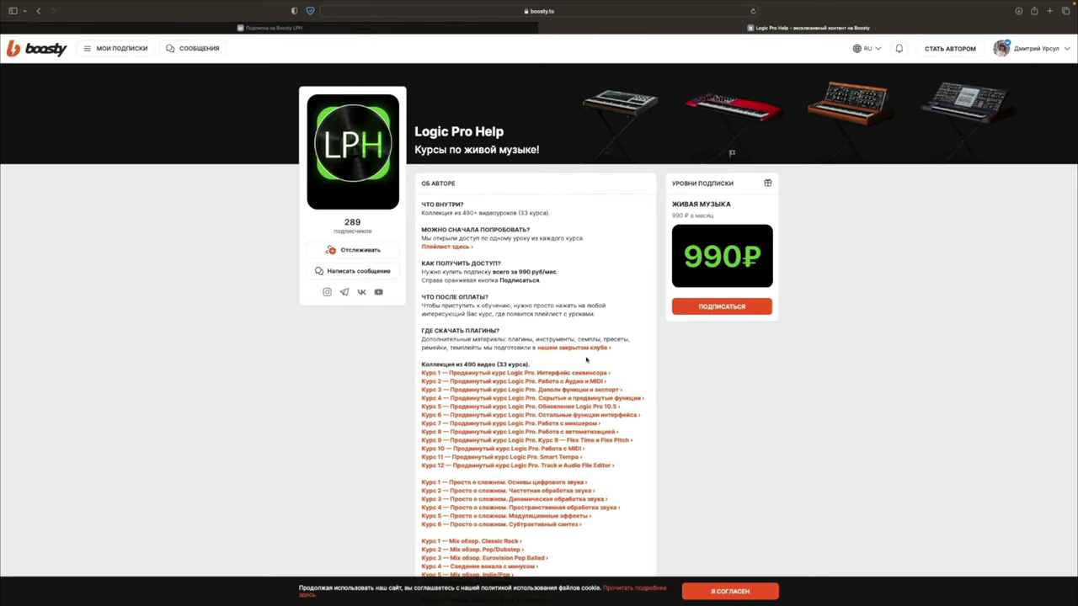
Step: Examine the course list on the Logic Pro Help Boosty page and return to the «Подписка на Boosty LPH» page
{"action": "scroll", "coordinate": [562, 374], "scroll_direction": "down", "scroll_amount": 2}
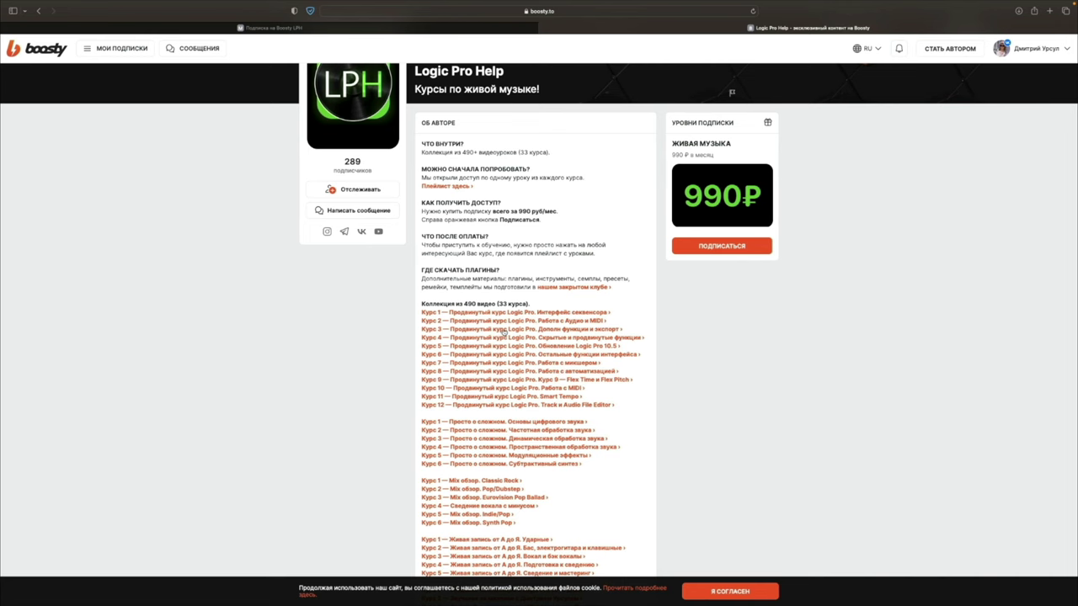
{"action": "scroll", "coordinate": [505, 379], "scroll_direction": "down", "scroll_amount": 1}
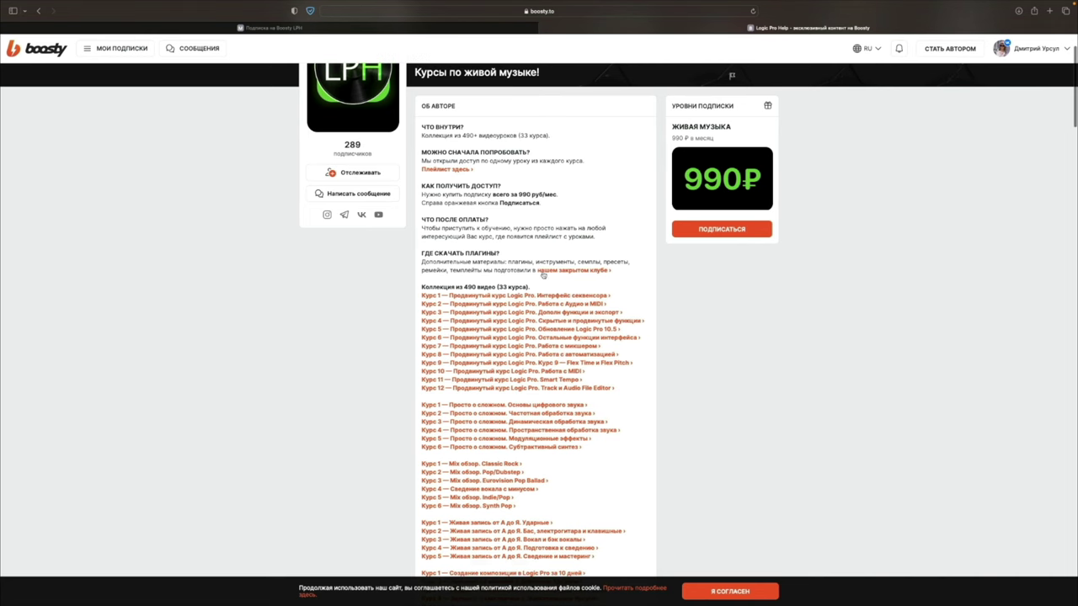
{"action": "left_click", "coordinate": [379, 28]}
{"action": "scroll", "coordinate": [489, 230], "scroll_direction": "up", "scroll_amount": 5}
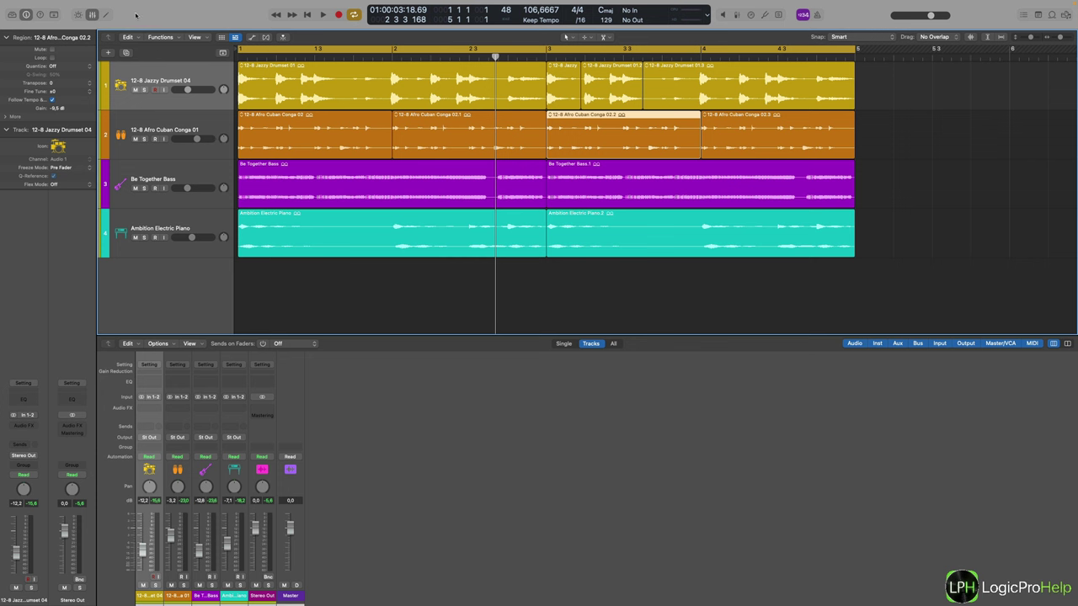
Step: In Logic Pro, delete a marquee-selected middle section of the 12-8 Afro Cuban Conga 02.2 region
{"action": "left_click", "coordinate": [593, 133]}
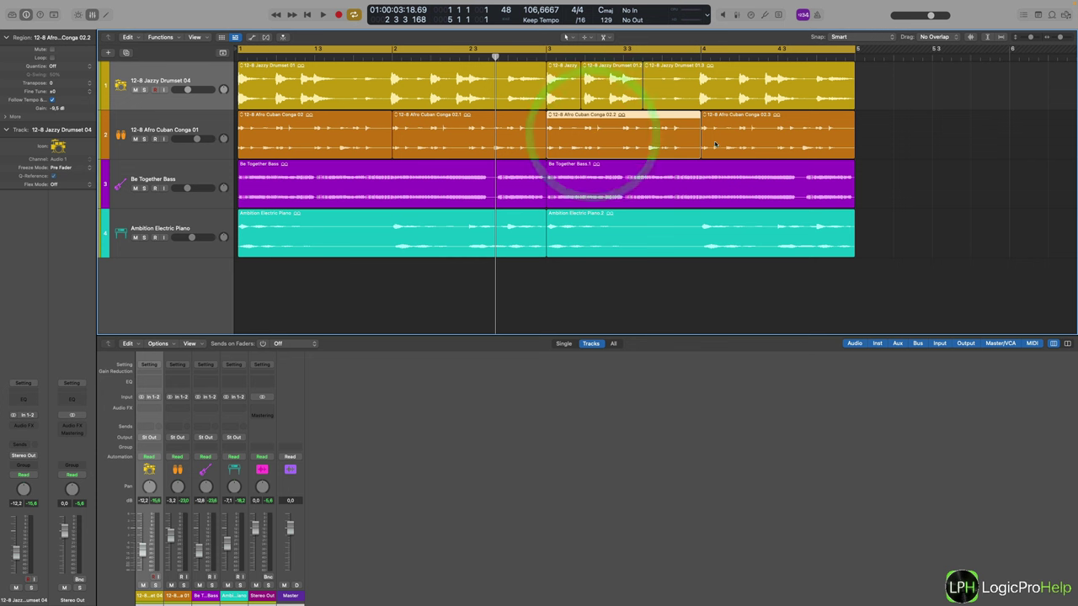
{"action": "left_click_drag", "start_coordinate": [586, 133], "coordinate": [654, 131]}
{"action": "key", "text": "BackSpace"}
{"action": "left_click", "coordinate": [671, 135]}
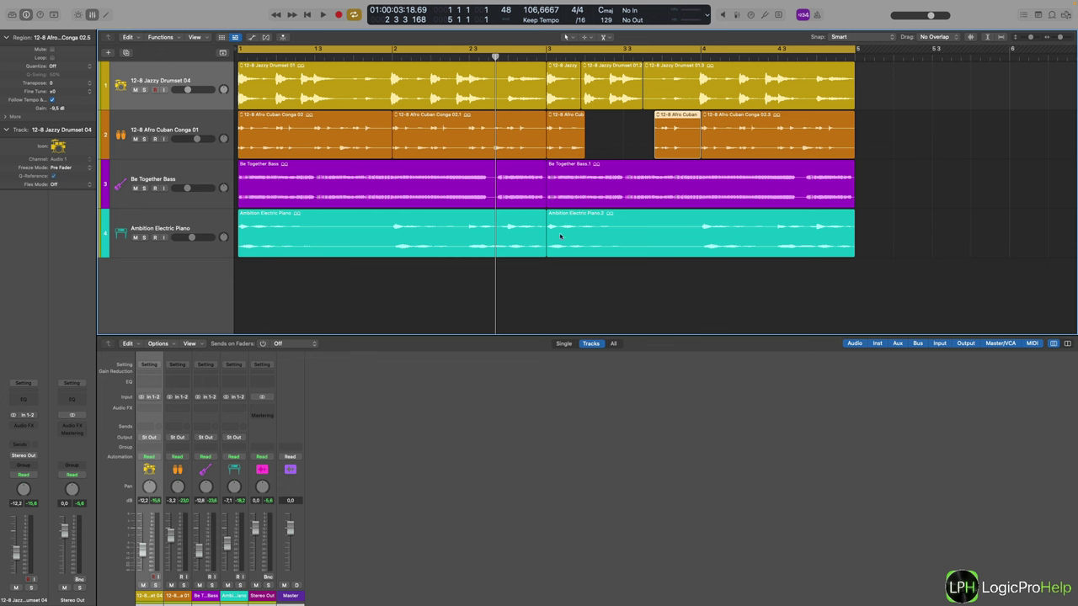
Step: Undo the deletion of the conga region's middle section, redo it and undo it once more
{"action": "key", "text": "super+z"}
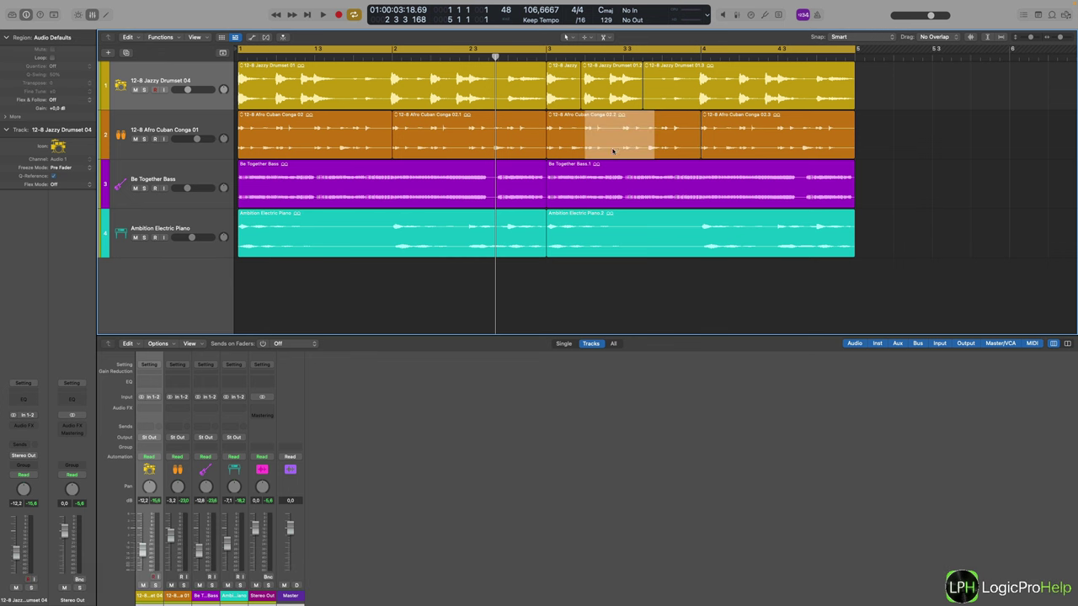
{"action": "key", "text": "shift+super+z"}
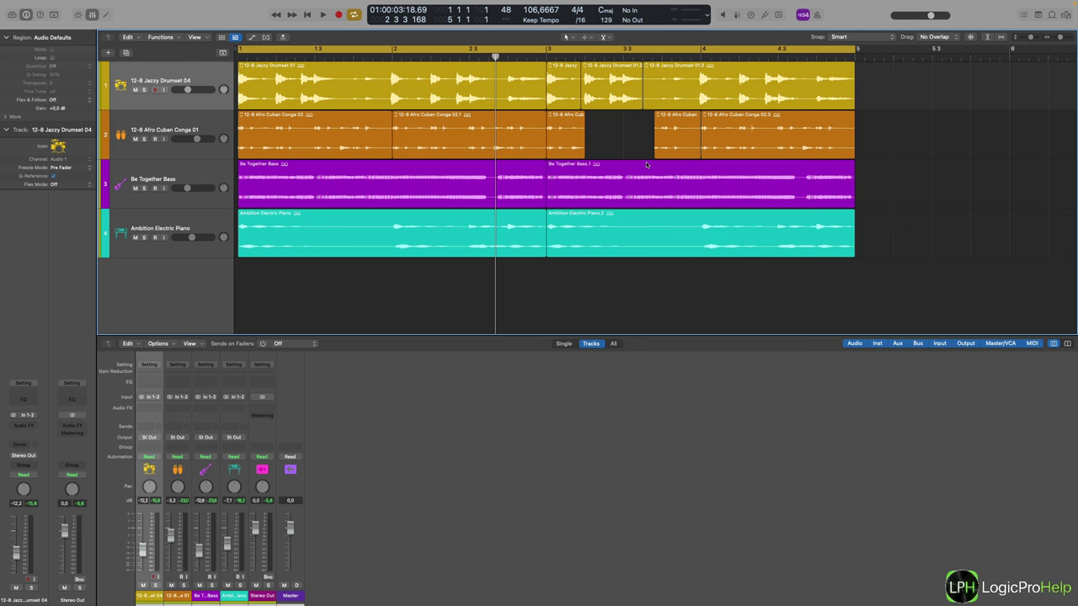
{"action": "key", "text": "super+z"}
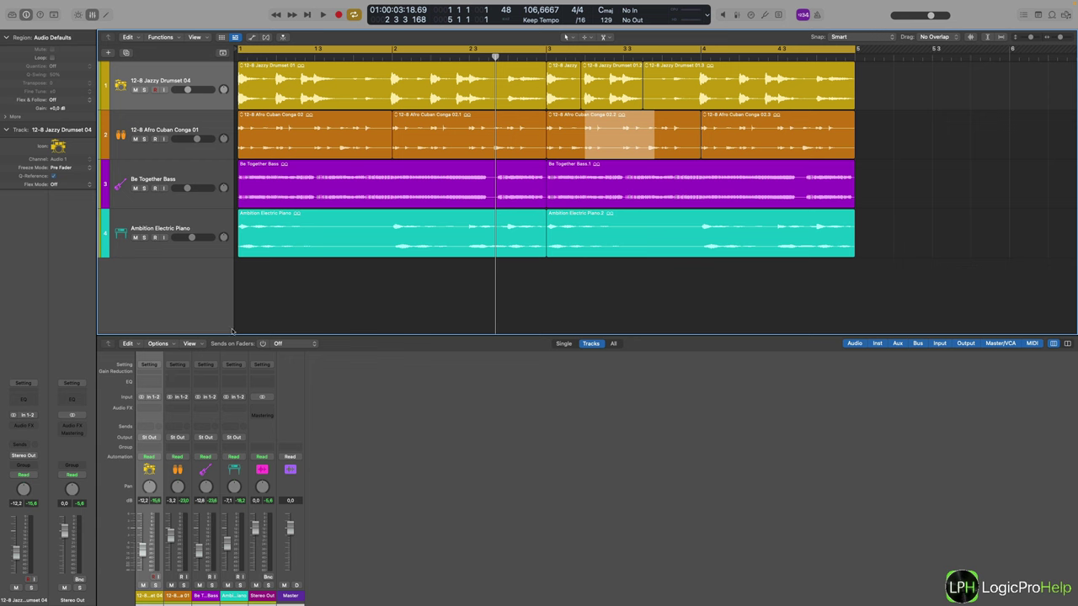
Step: Insert a Channel EQ on 12-8 Jazzy Drumset 04, set -7.4 dB at 224 Hz and +5.8 dB at 965 Hz, and undo it
{"action": "left_click", "coordinate": [150, 381]}
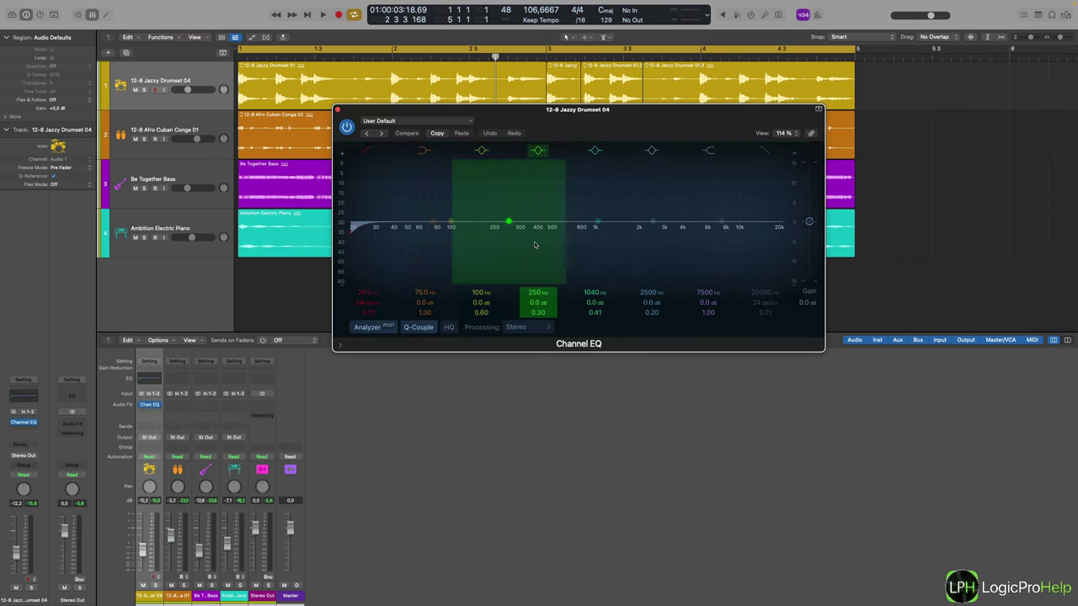
{"action": "left_click_drag", "start_coordinate": [534, 244], "coordinate": [526, 278]}
{"action": "left_click_drag", "start_coordinate": [598, 236], "coordinate": [595, 210]}
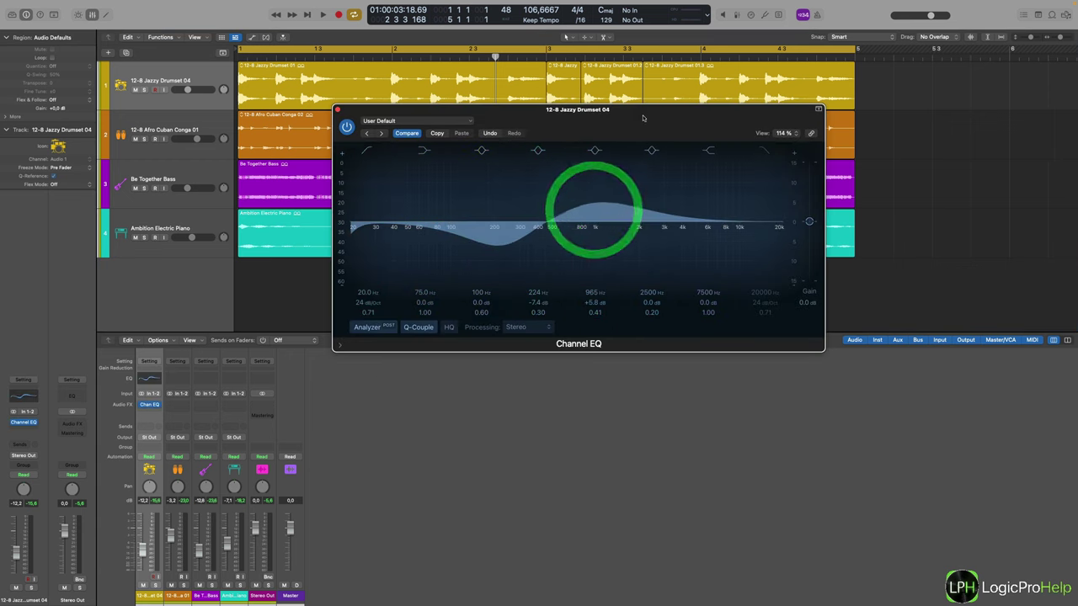
{"action": "left_click_drag", "start_coordinate": [643, 118], "coordinate": [716, 261]}
{"action": "key", "text": "super+z"}
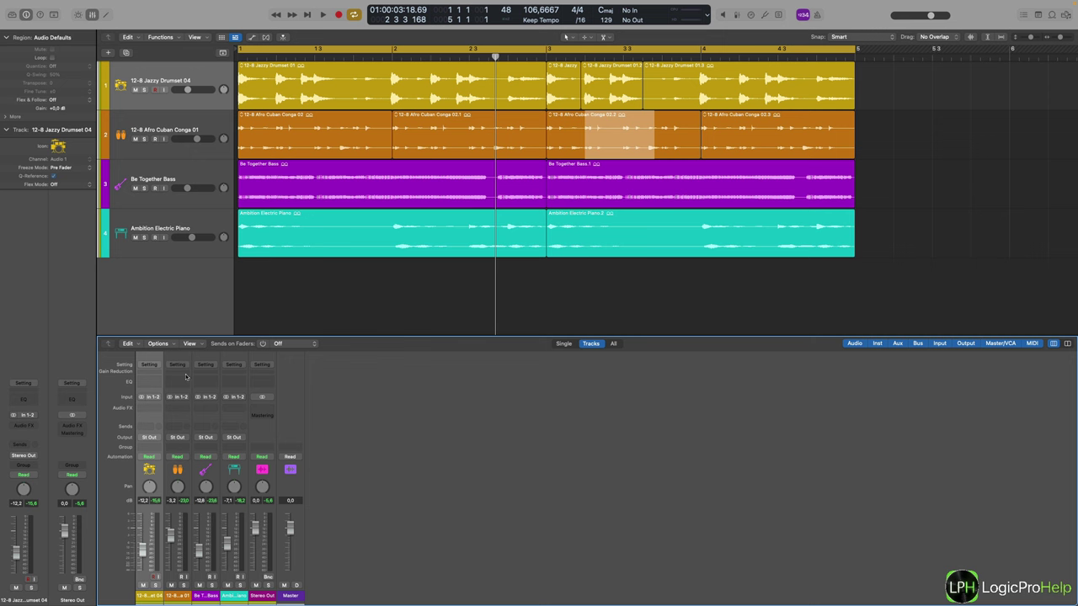
Step: Add another Channel EQ to the drumset track with -4.7 dB at 236 Hz and +4.6 dB at 1110 Hz, and undo it
{"action": "left_click", "coordinate": [153, 384]}
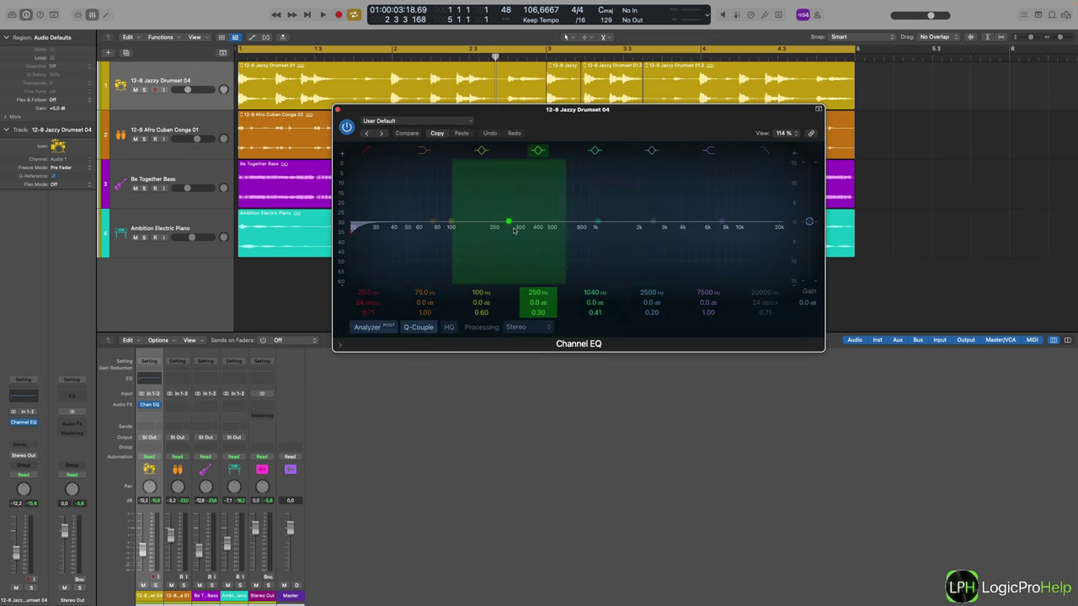
{"action": "left_click_drag", "start_coordinate": [510, 225], "coordinate": [509, 255]}
{"action": "left_click_drag", "start_coordinate": [623, 246], "coordinate": [614, 210]}
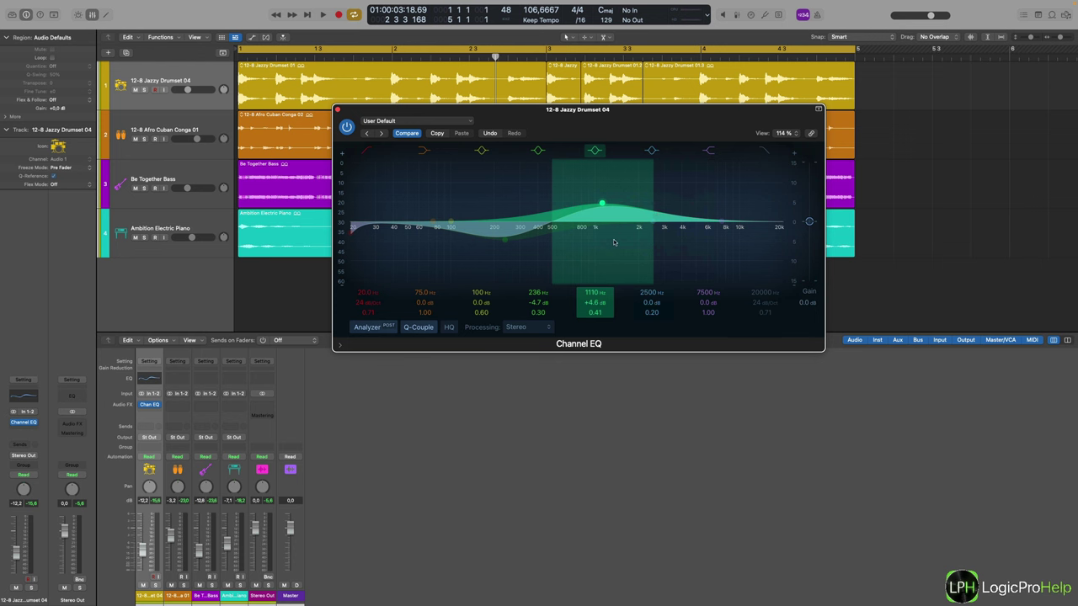
{"action": "key", "text": "super+z"}
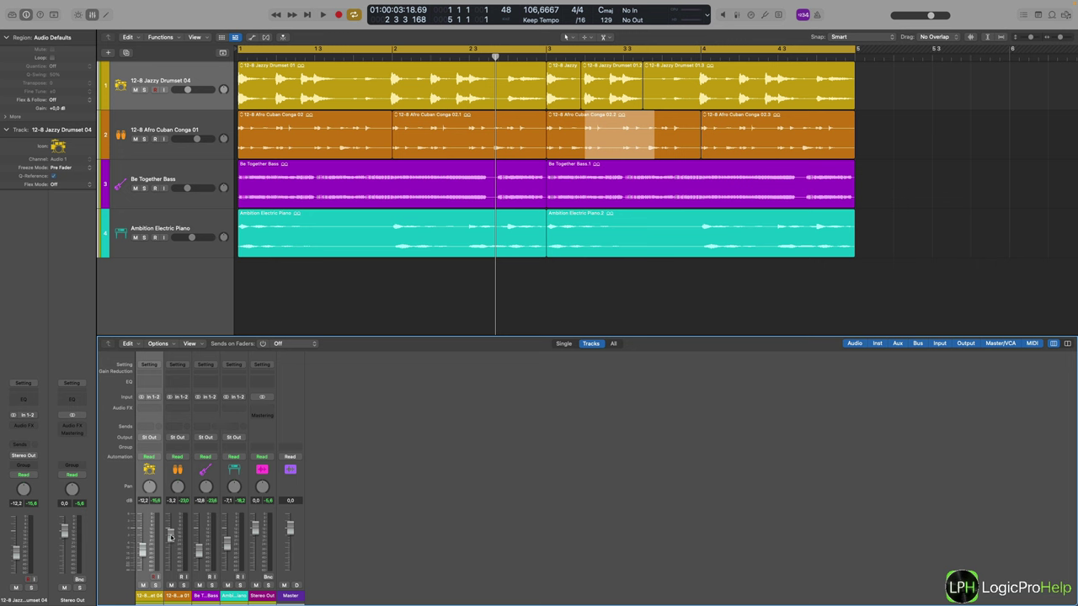
Step: Lower the volume of the 12-8 Afro Cuban Conga 01 track to -11.0 dB
{"action": "left_click_drag", "start_coordinate": [171, 537], "coordinate": [171, 549]}
{"action": "left_click_drag", "start_coordinate": [224, 89], "coordinate": [211, 50]}
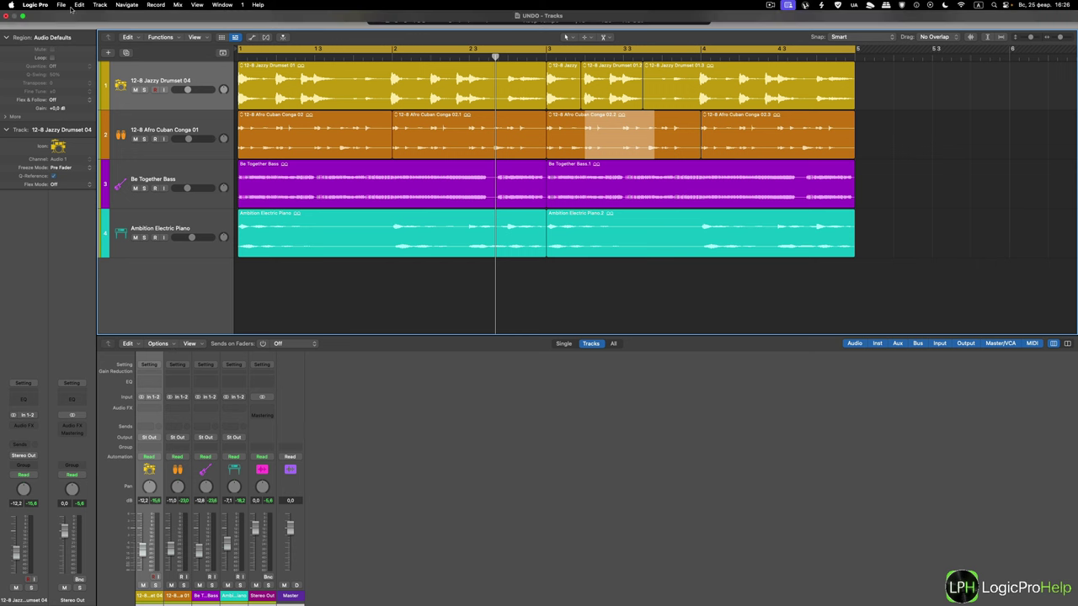
Step: Open the project's Undo History, move it clear of the mixer channels and look through the recorded actions
{"action": "left_click", "coordinate": [79, 5]}
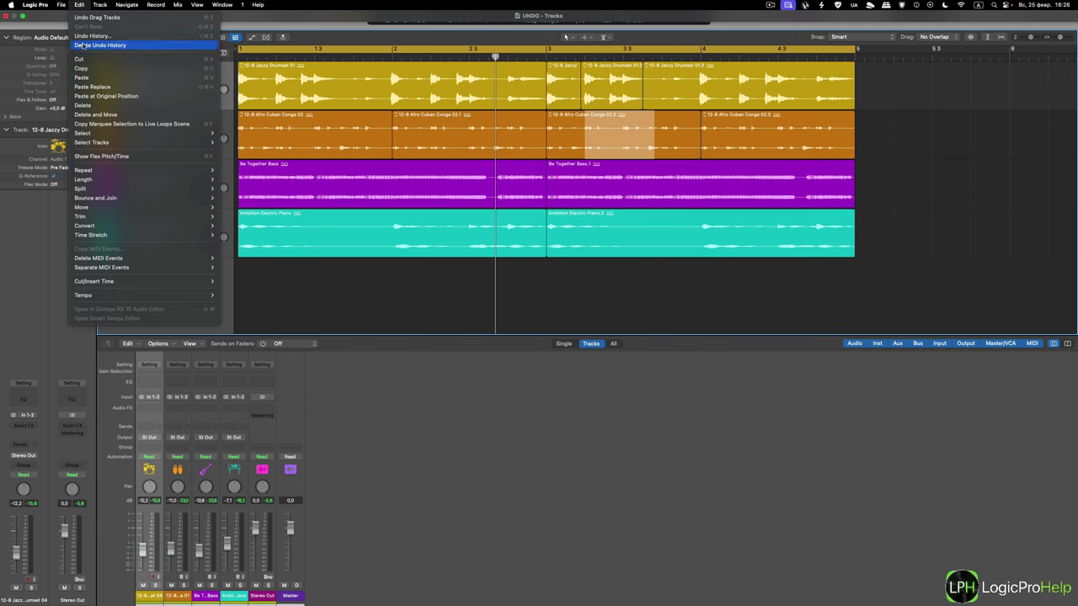
{"action": "left_click", "coordinate": [91, 36]}
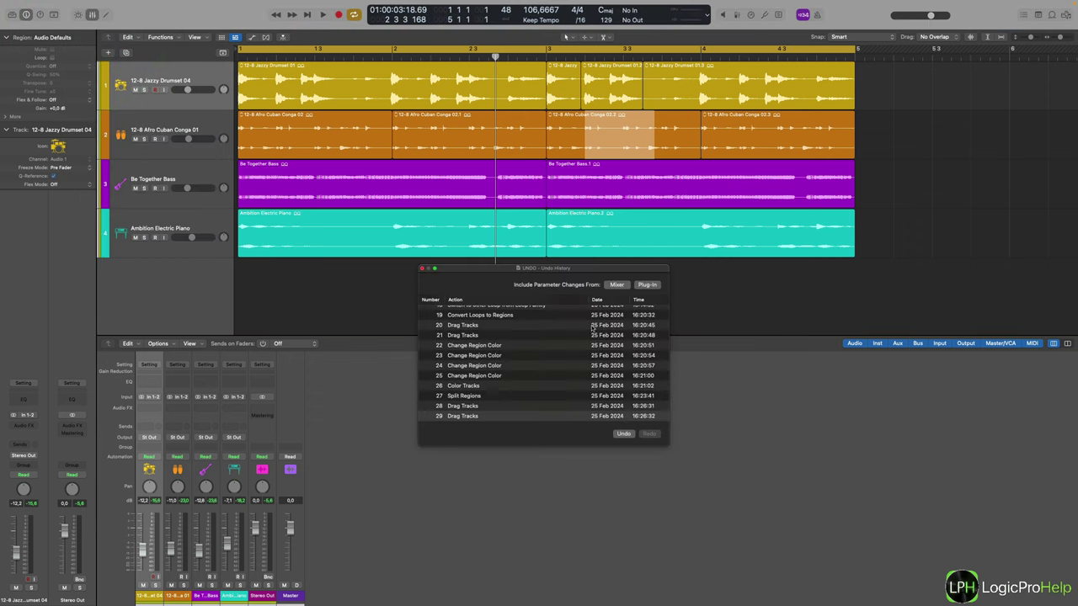
{"action": "left_click_drag", "start_coordinate": [562, 270], "coordinate": [729, 274]}
{"action": "scroll", "coordinate": [674, 370], "scroll_direction": "up", "scroll_amount": 3}
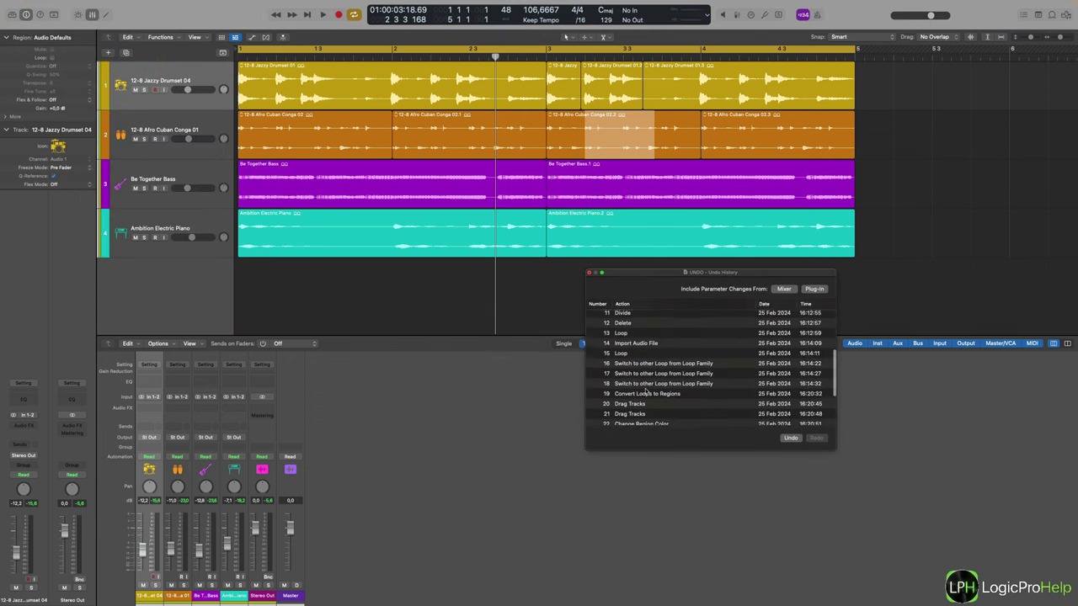
{"action": "scroll", "coordinate": [612, 400], "scroll_direction": "down", "scroll_amount": 3}
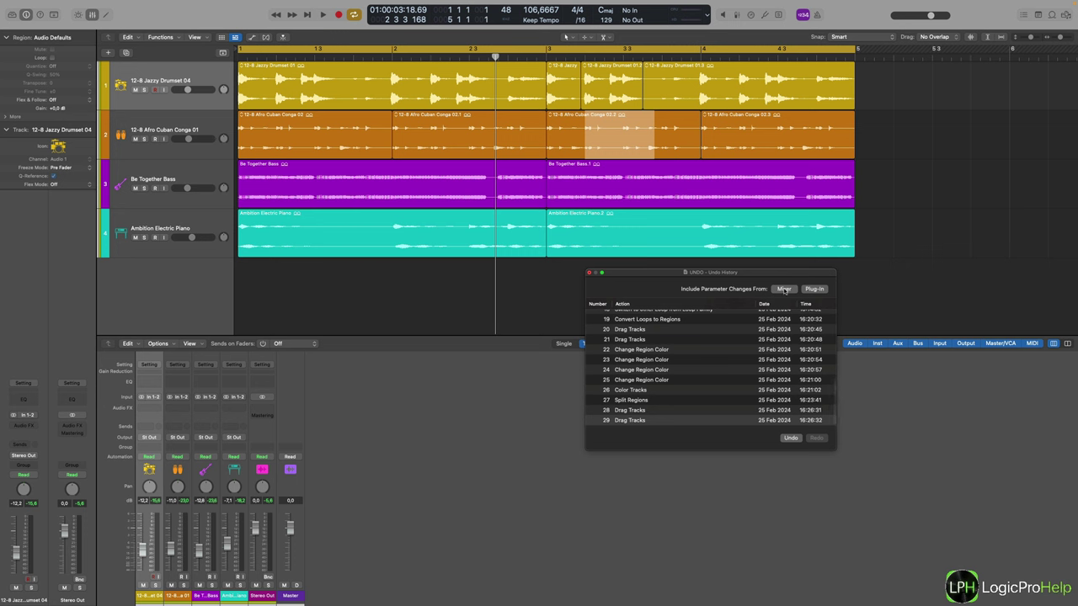
Step: Include Mixer and Plug-In parameter changes in the Undo History and look through the expanded action list
{"action": "left_click", "coordinate": [785, 288]}
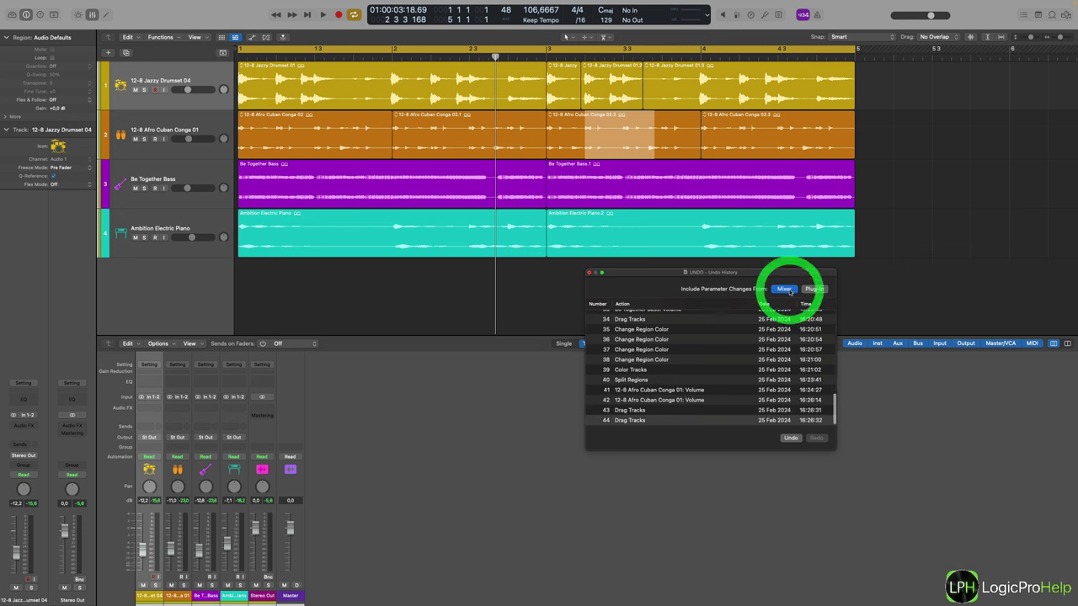
{"action": "left_click", "coordinate": [813, 289]}
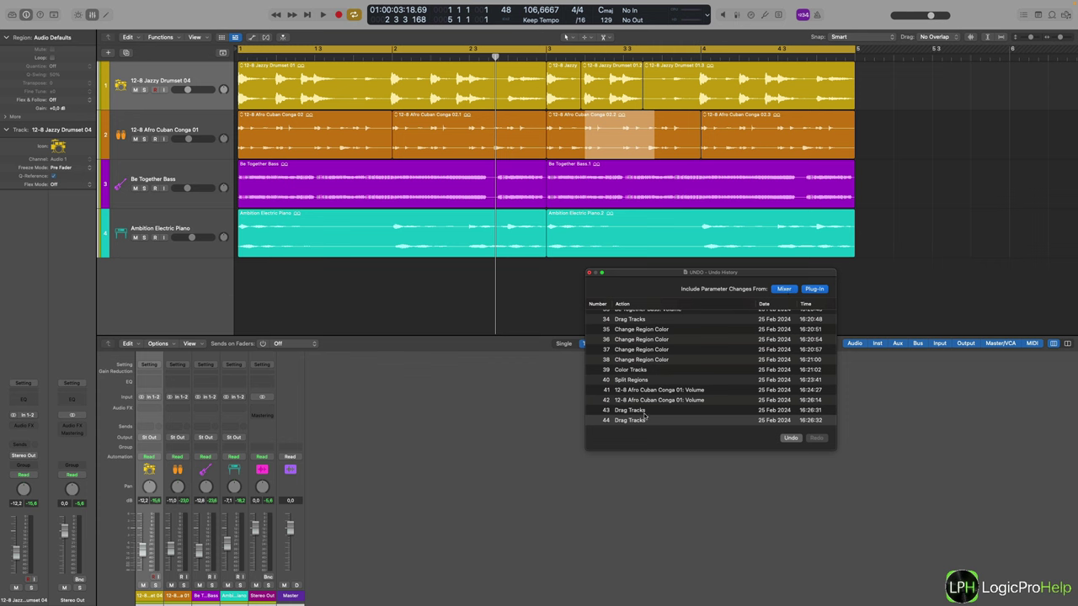
{"action": "scroll", "coordinate": [645, 416], "scroll_direction": "up", "scroll_amount": 2}
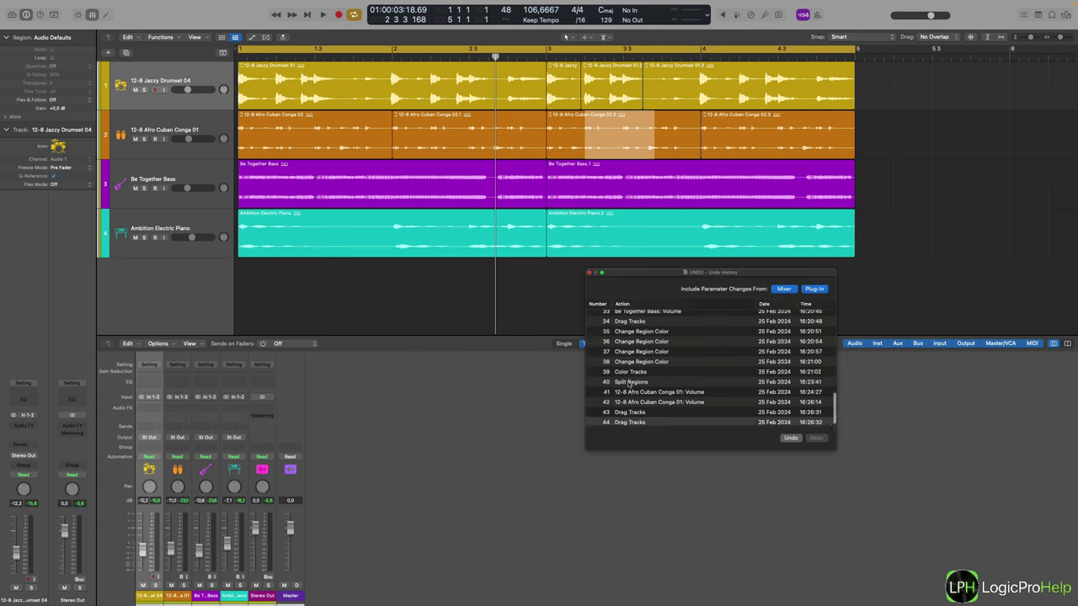
{"action": "scroll", "coordinate": [636, 389], "scroll_direction": "down", "scroll_amount": 1}
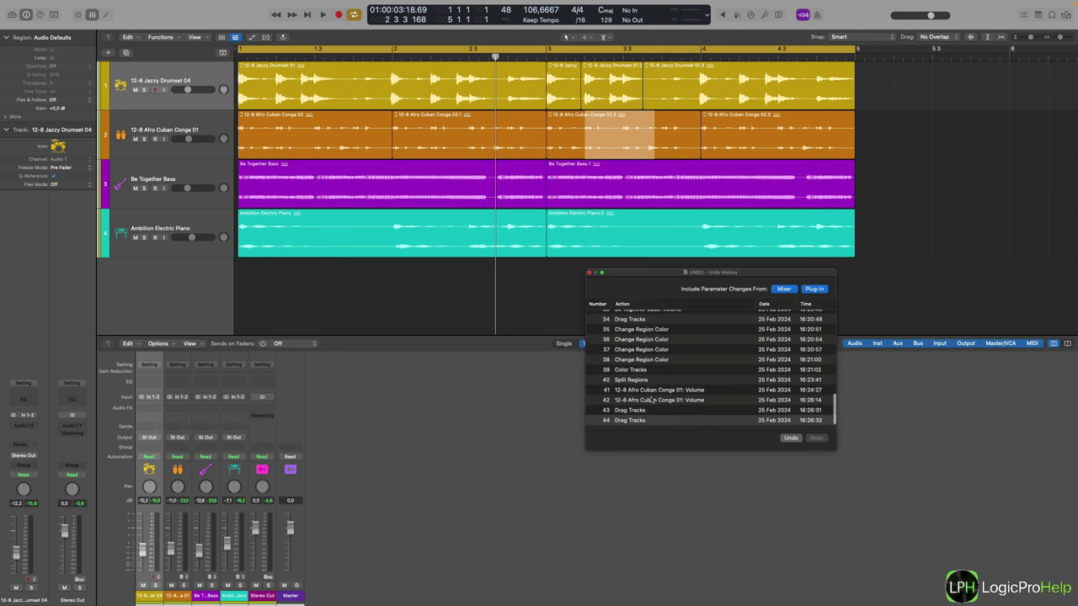
{"action": "scroll", "coordinate": [642, 396], "scroll_direction": "up", "scroll_amount": 5}
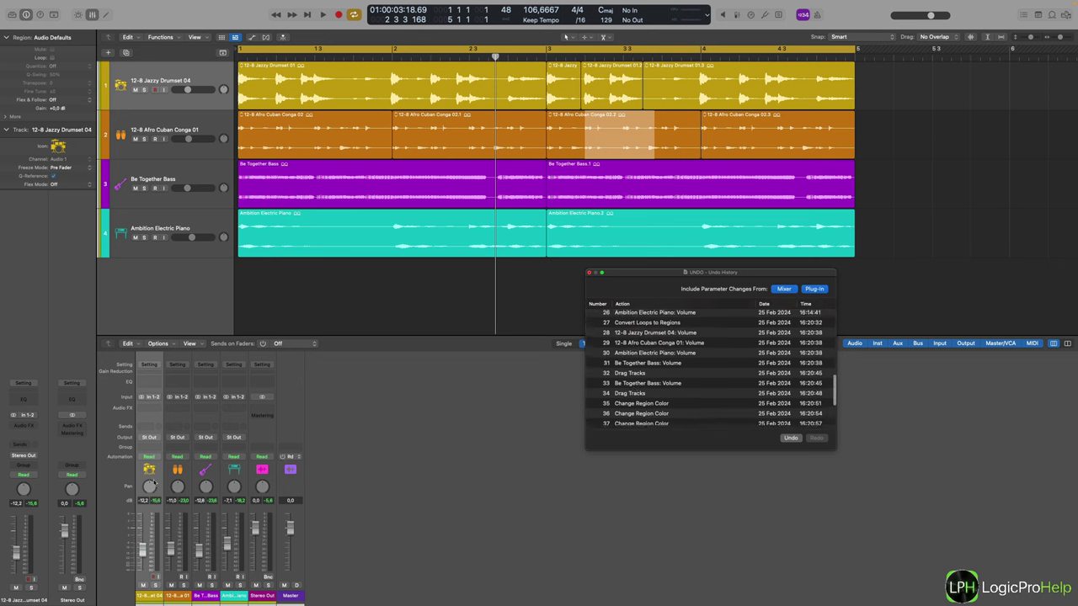
Step: Set the 12-8 Afro Cuban Conga 01 volume to -4.5 dB and use the Undo History to go back to action 42 and return to action 45
{"action": "left_click_drag", "start_coordinate": [171, 551], "coordinate": [171, 539]}
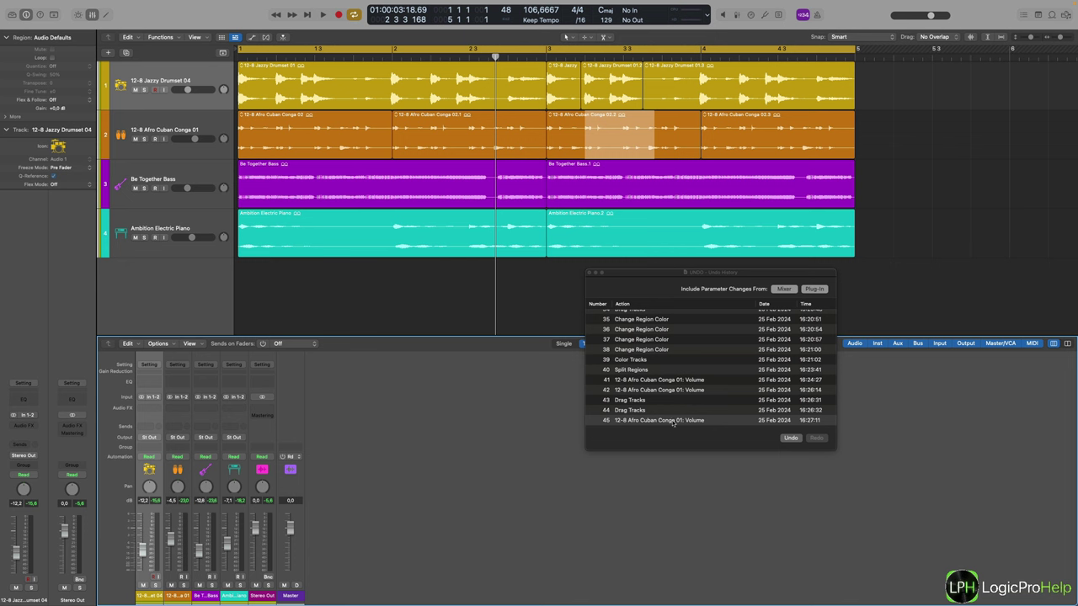
{"action": "left_click", "coordinate": [687, 380]}
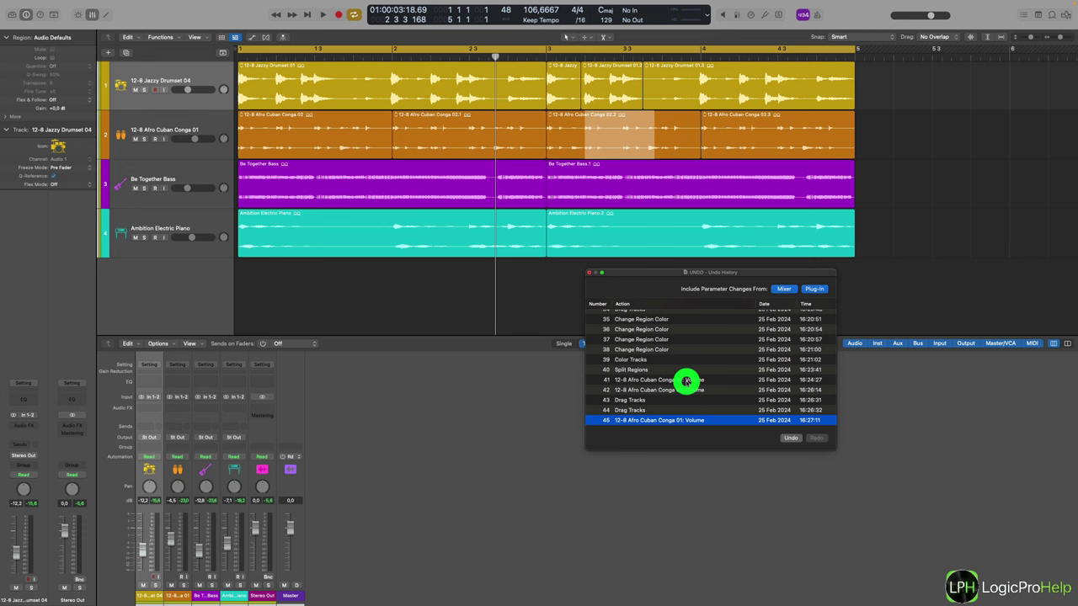
{"action": "left_click", "coordinate": [683, 390]}
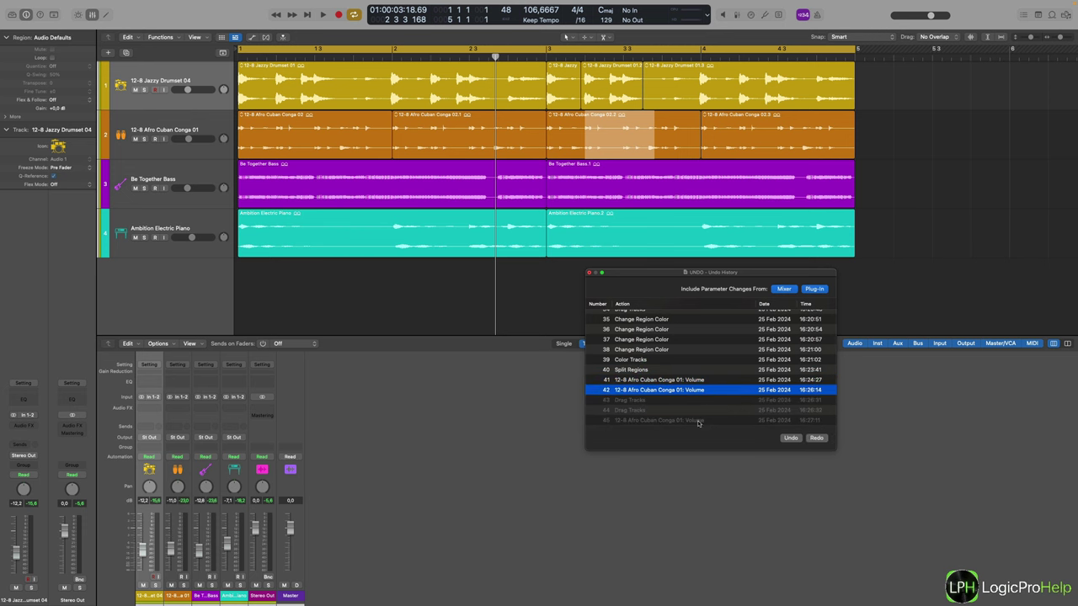
{"action": "left_click", "coordinate": [697, 421]}
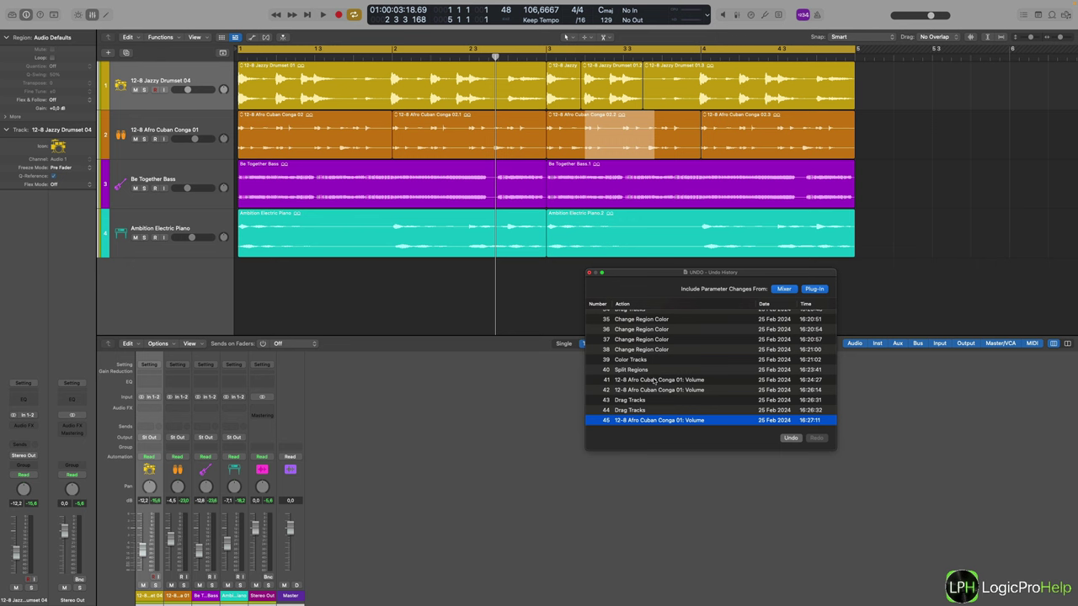
{"action": "scroll", "coordinate": [655, 382], "scroll_direction": "up", "scroll_amount": 3}
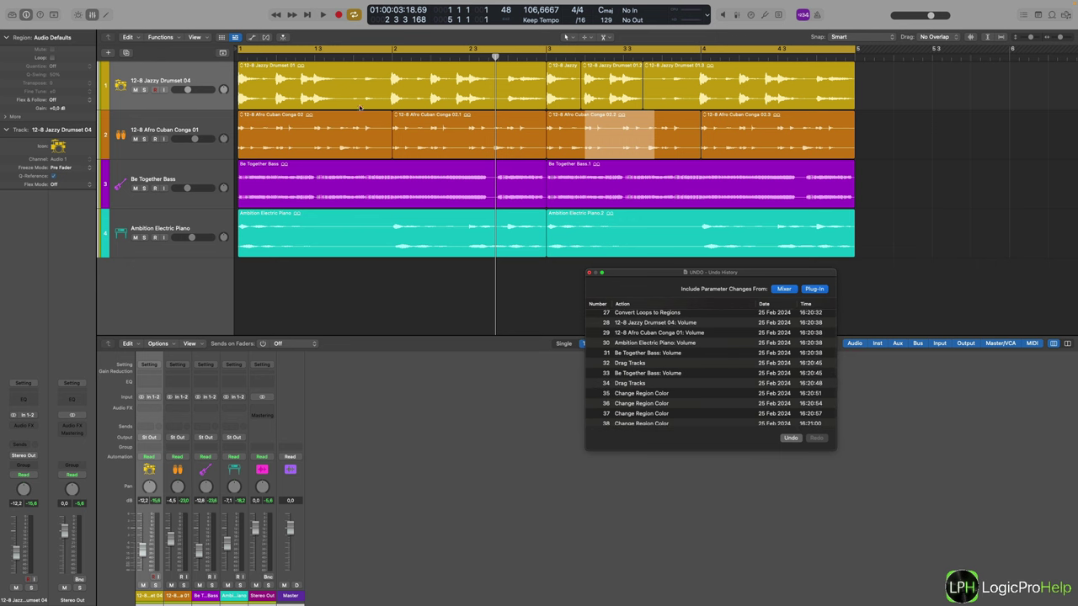
{"action": "scroll", "coordinate": [706, 383], "scroll_direction": "down", "scroll_amount": 3}
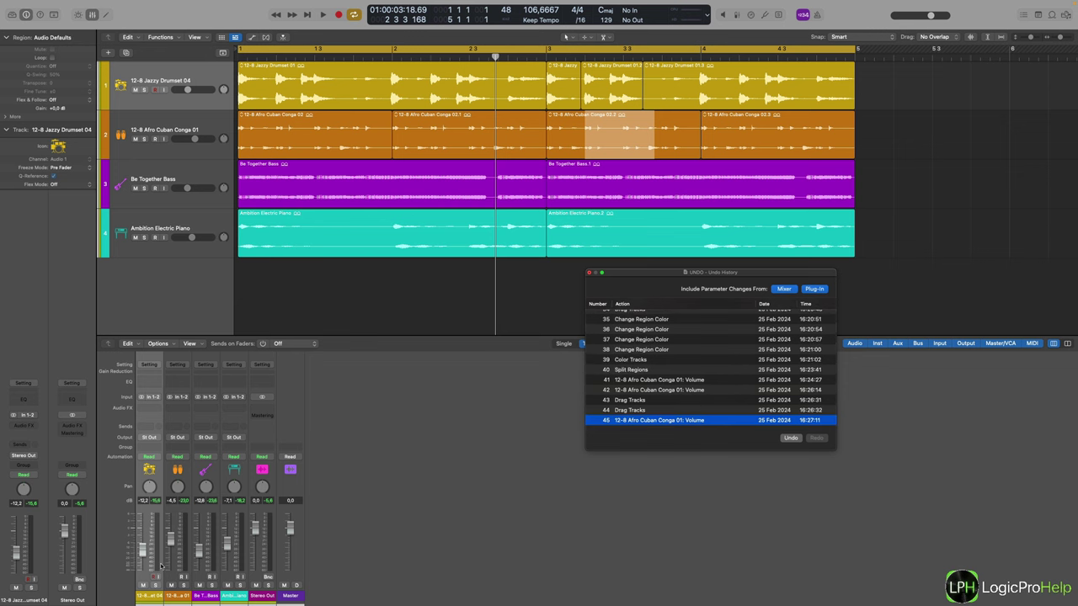
Step: Add a Channel EQ to the 12-8 Jazzy Drumset 04 track with a -5.4 dB cut at 1020 Hz, keeping the history list uncovered
{"action": "left_click", "coordinate": [152, 379]}
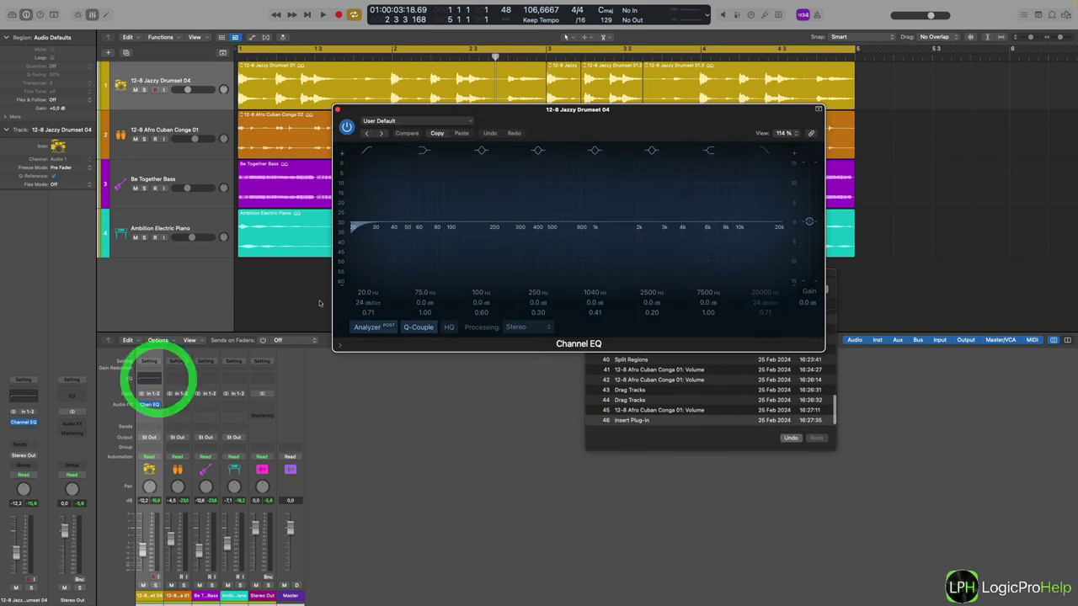
{"action": "left_click_drag", "start_coordinate": [650, 108], "coordinate": [344, 106]}
{"action": "left_click_drag", "start_coordinate": [318, 210], "coordinate": [315, 231]}
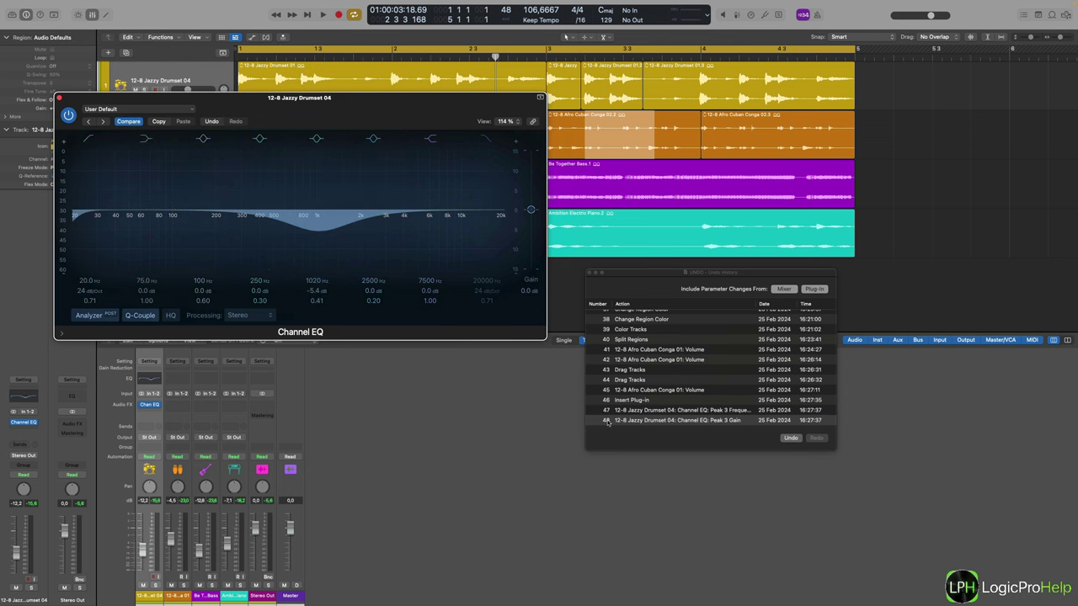
Step: Look through the EQ changes in the Undo History and adjust the drumset EQ cut to -4.8 dB at 1050 Hz
{"action": "left_click", "coordinate": [779, 288]}
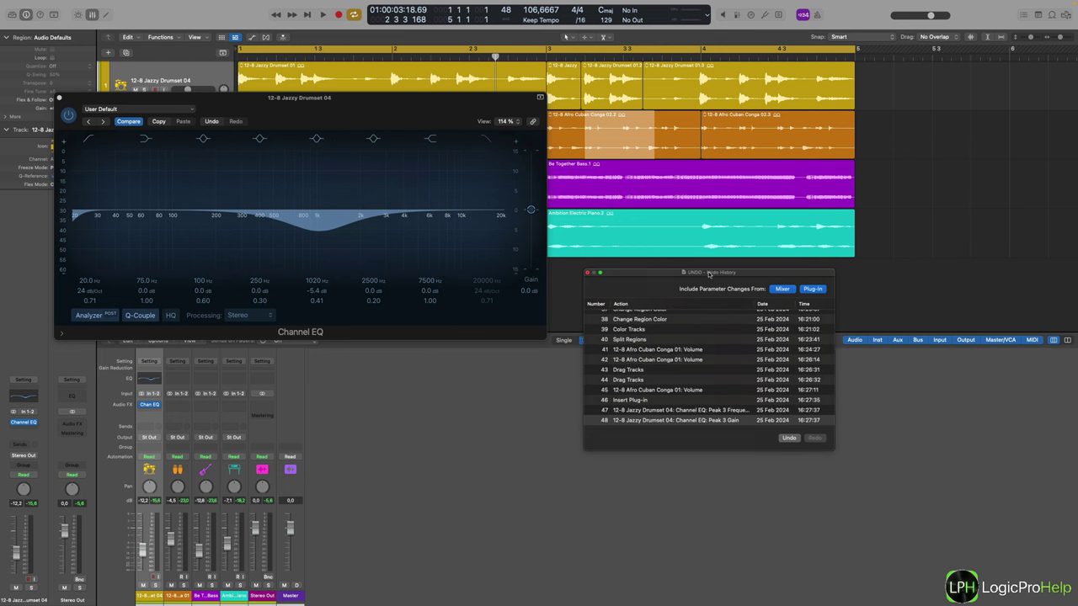
{"action": "left_click_drag", "start_coordinate": [711, 272], "coordinate": [695, 273]}
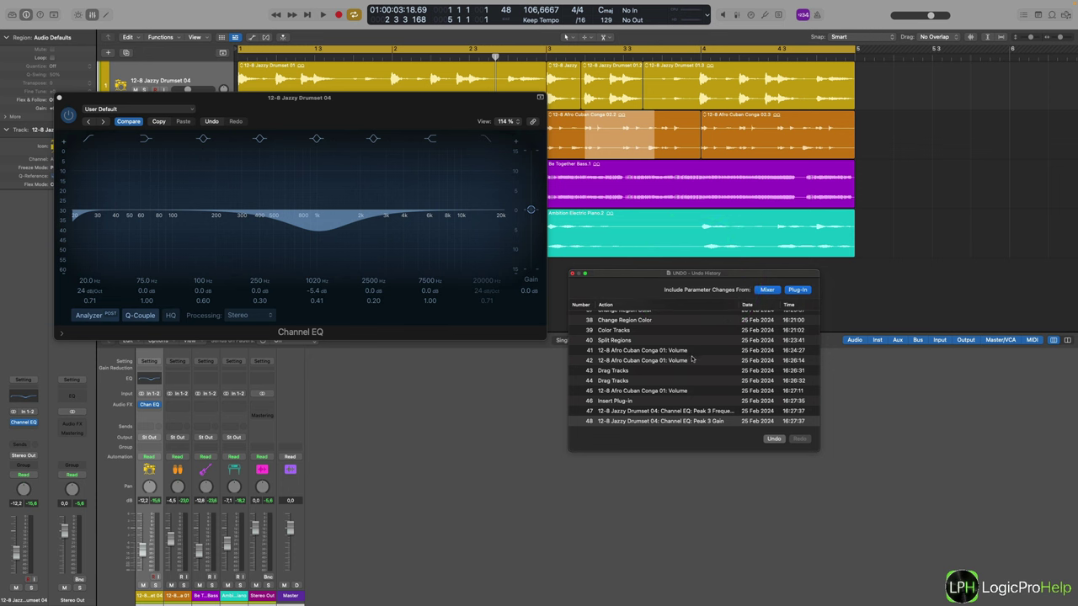
{"action": "scroll", "coordinate": [682, 368], "scroll_direction": "up", "scroll_amount": 2}
{"action": "scroll", "coordinate": [681, 369], "scroll_direction": "down", "scroll_amount": 3}
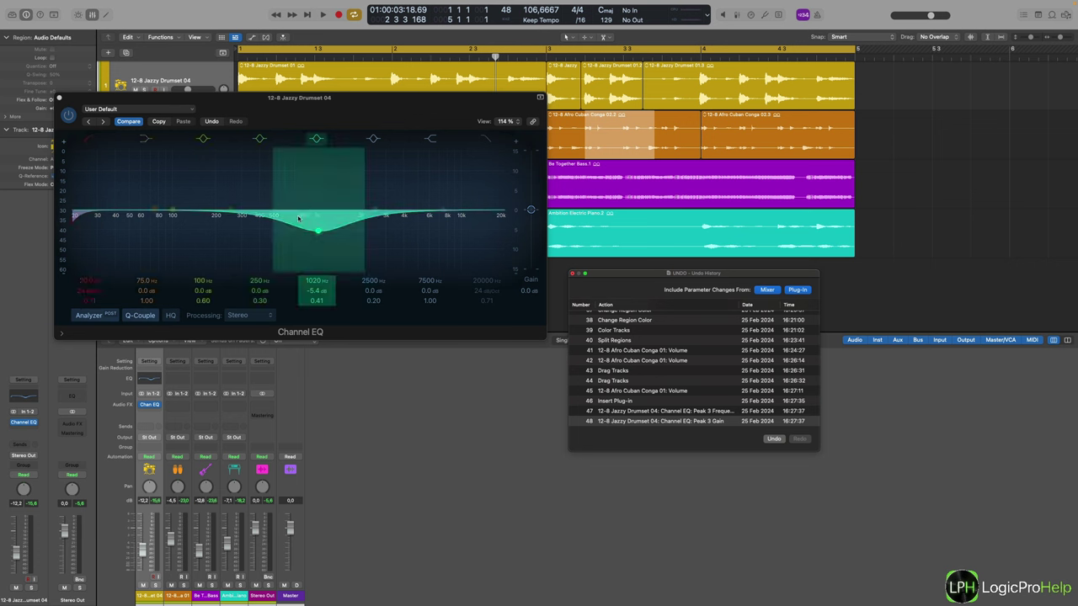
{"action": "left_click_drag", "start_coordinate": [327, 238], "coordinate": [326, 233]}
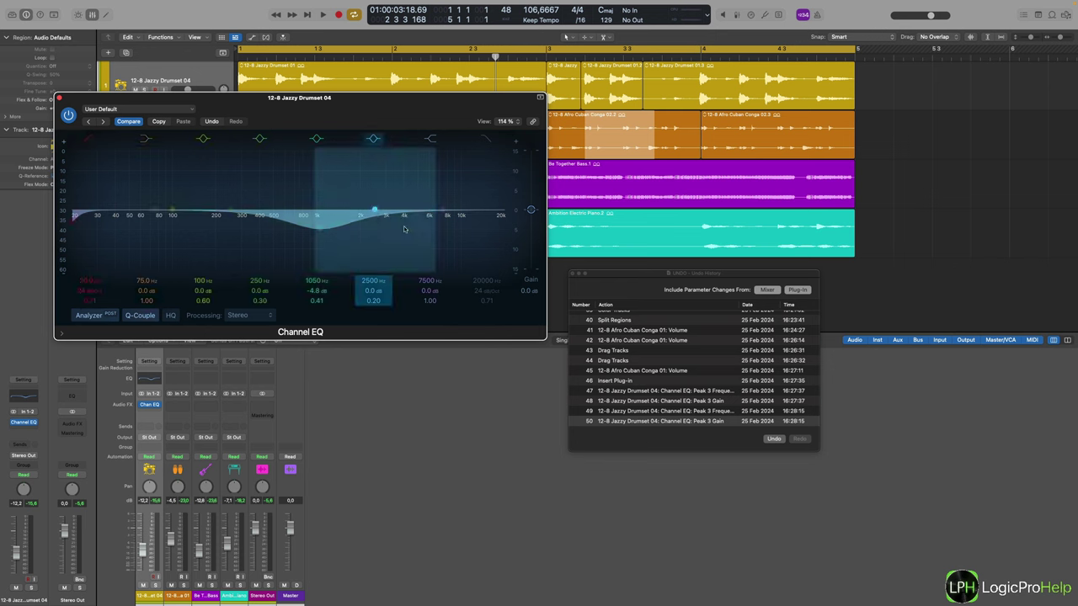
Step: Exclude Mixer and Plug-In parameter changes from the Undo History, look through the list, and close it, leaving the tracks uncovered by the EQ
{"action": "left_click", "coordinate": [766, 290]}
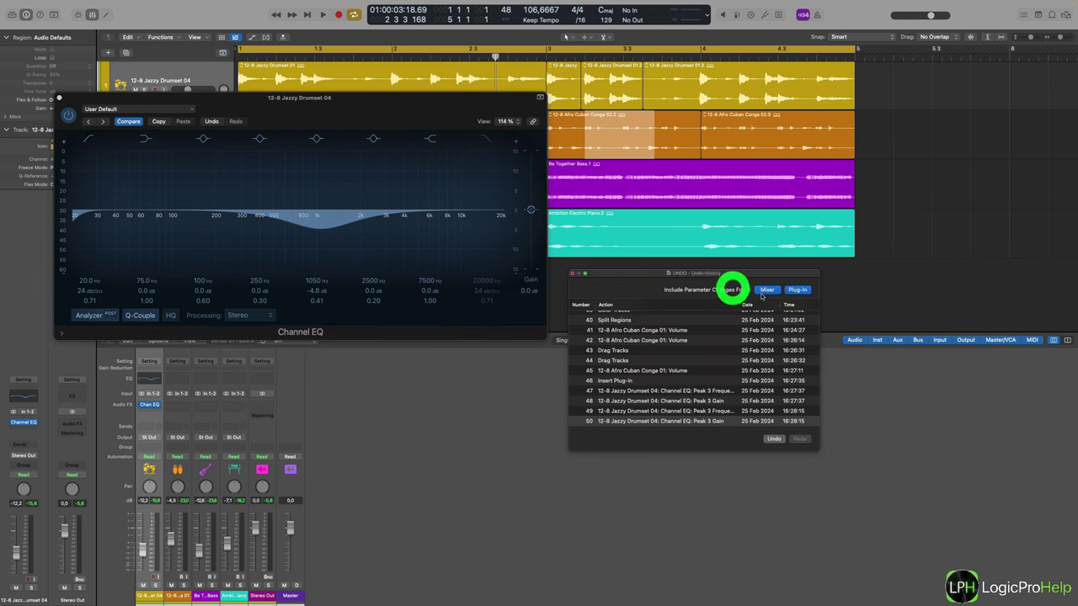
{"action": "left_click", "coordinate": [798, 290]}
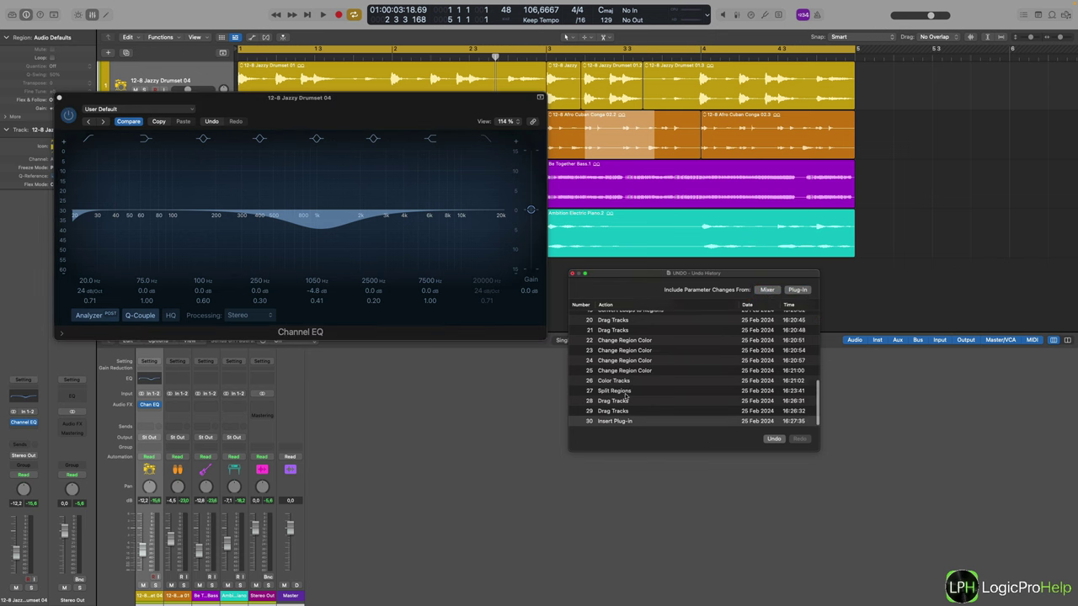
{"action": "scroll", "coordinate": [645, 355], "scroll_direction": "up", "scroll_amount": 5}
{"action": "scroll", "coordinate": [645, 355], "scroll_direction": "down", "scroll_amount": 5}
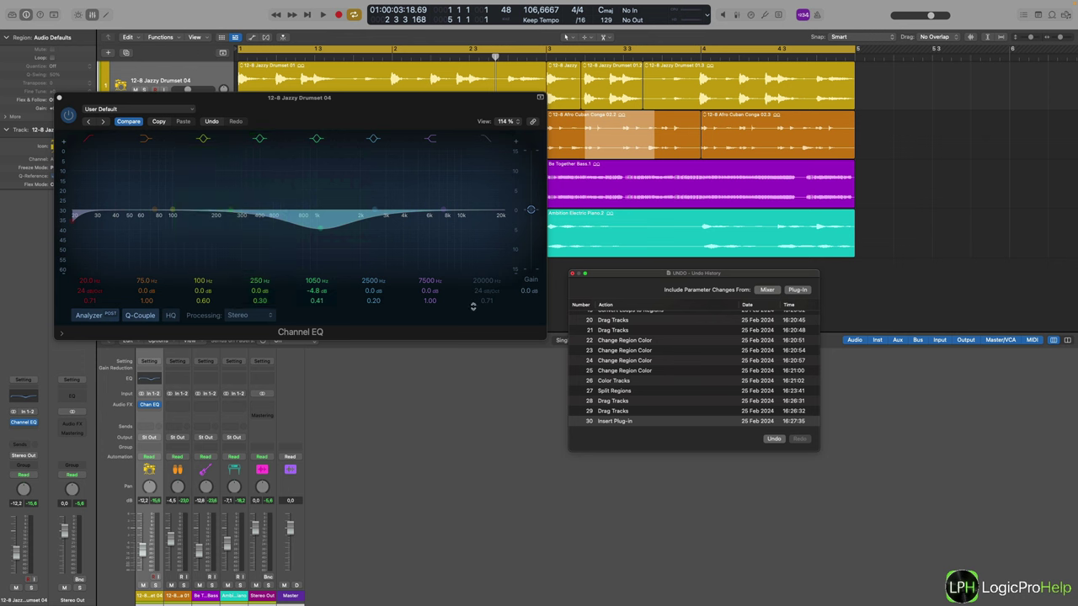
{"action": "left_click", "coordinate": [572, 274]}
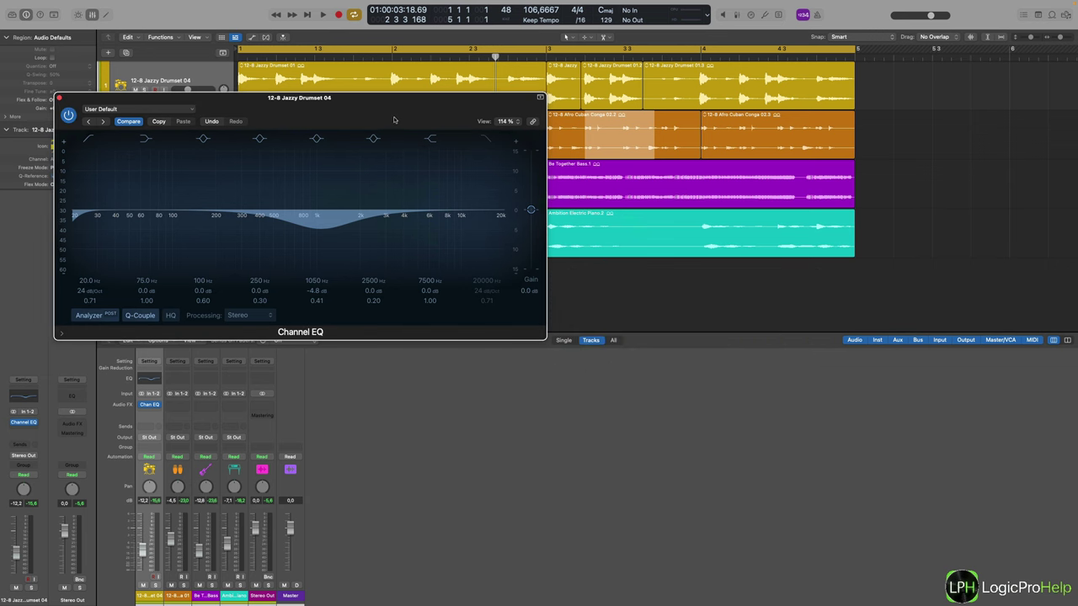
{"action": "left_click_drag", "start_coordinate": [367, 123], "coordinate": [873, 260]}
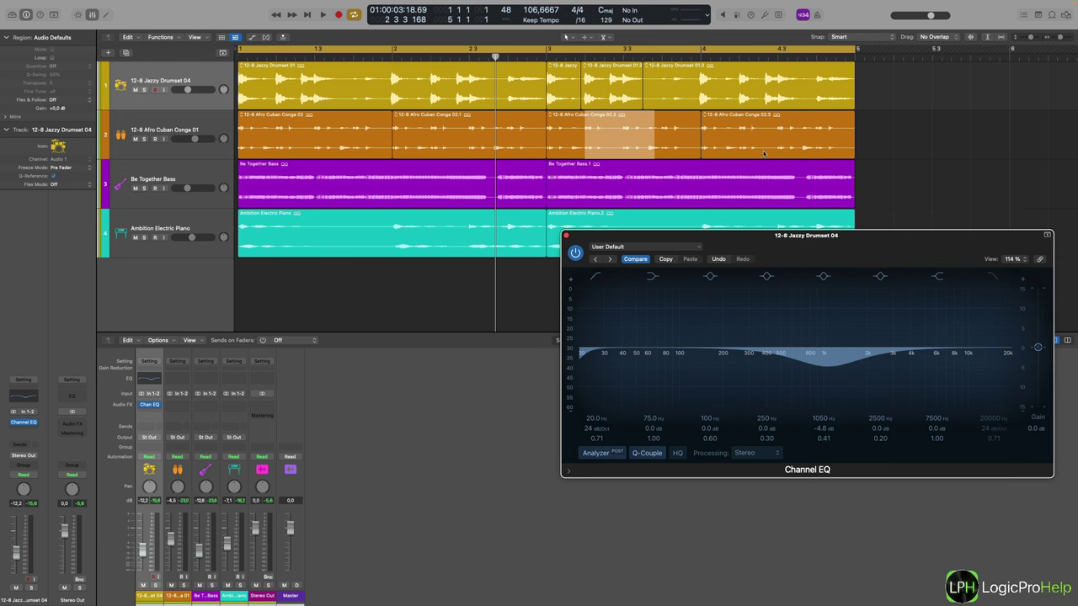
Step: Split the third conga region at the marquee selection and delete the conga region that starts at bar 2
{"action": "left_click", "coordinate": [629, 137]}
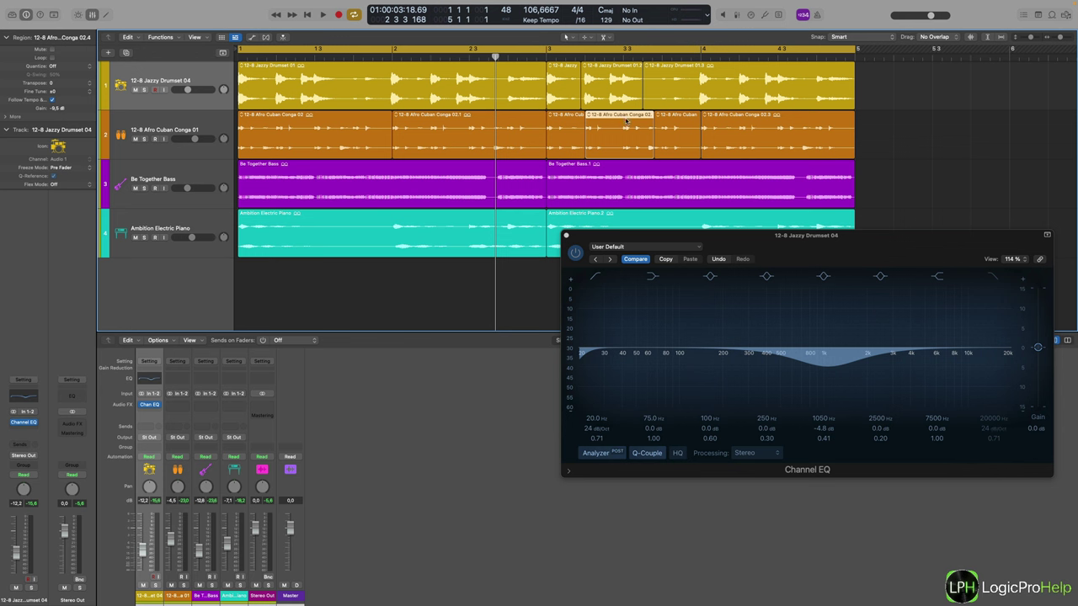
{"action": "left_click", "coordinate": [428, 132]}
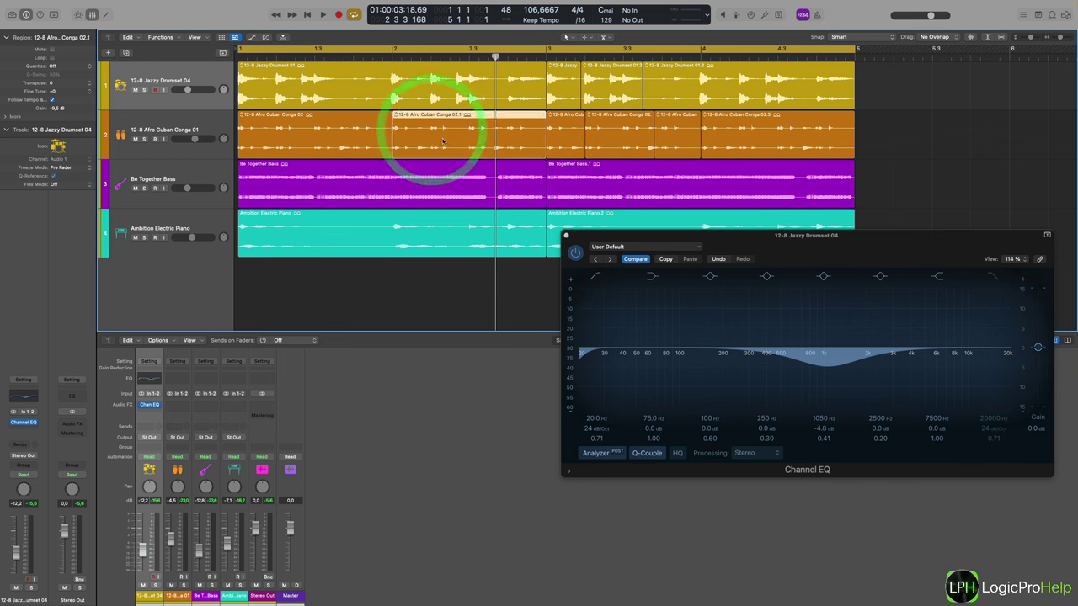
{"action": "key", "text": "super+BackSpace"}
Step: Move the first two split conga pieces after bar 3 to earlier positions and set the conga track's volume to -1.8 dB
{"action": "left_click", "coordinate": [572, 141], "text": "super"}
{"action": "left_click_drag", "start_coordinate": [573, 141], "coordinate": [539, 139]}
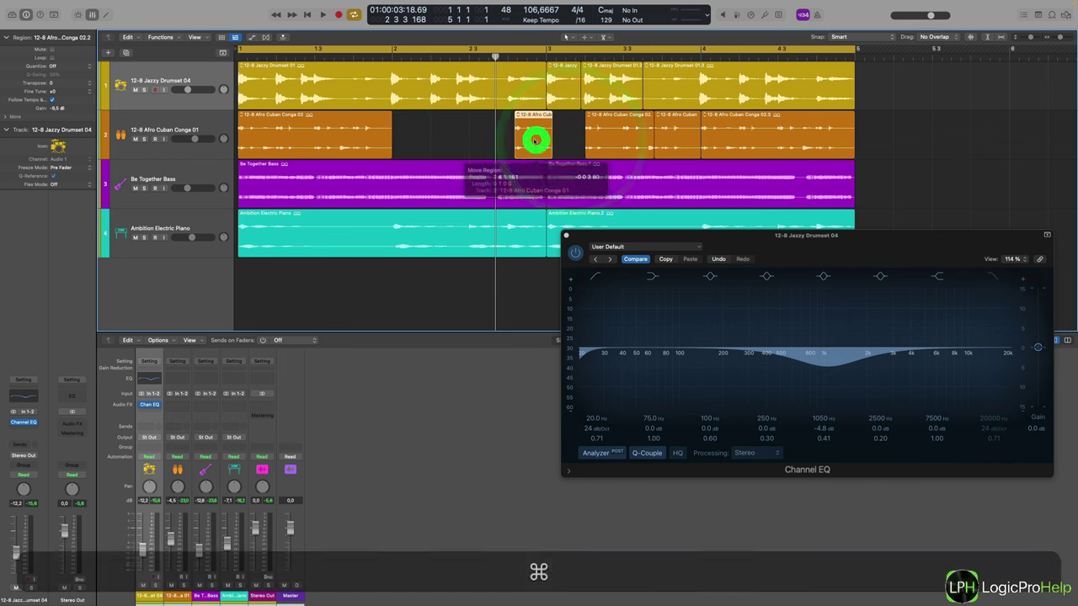
{"action": "key", "text": "space"}
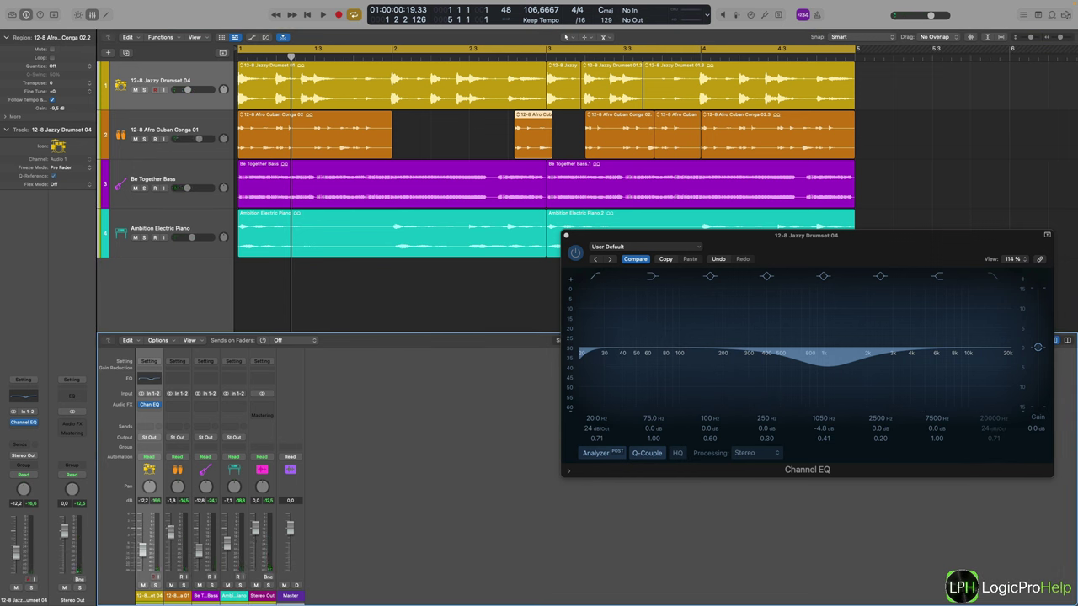
{"action": "left_click", "coordinate": [172, 529]}
{"action": "left_click_drag", "start_coordinate": [598, 132], "coordinate": [460, 132]}
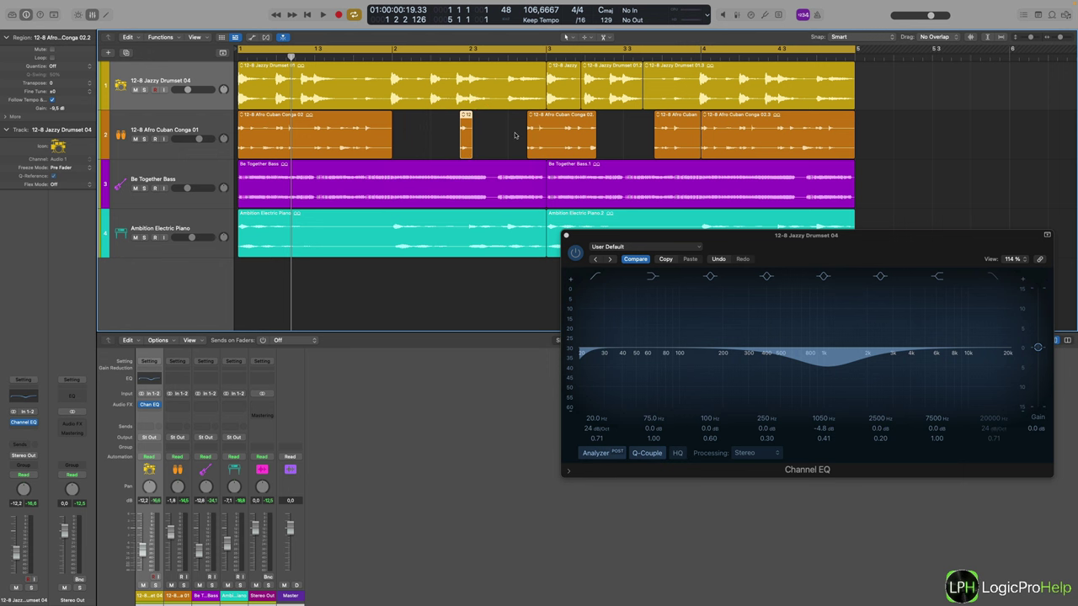
Step: Undo the conga region moves, deletion and split, using Redo partway to bring the deletion and first move back before undoing them again
{"action": "key", "text": "super+z"}
{"action": "key", "text": "super+z"}
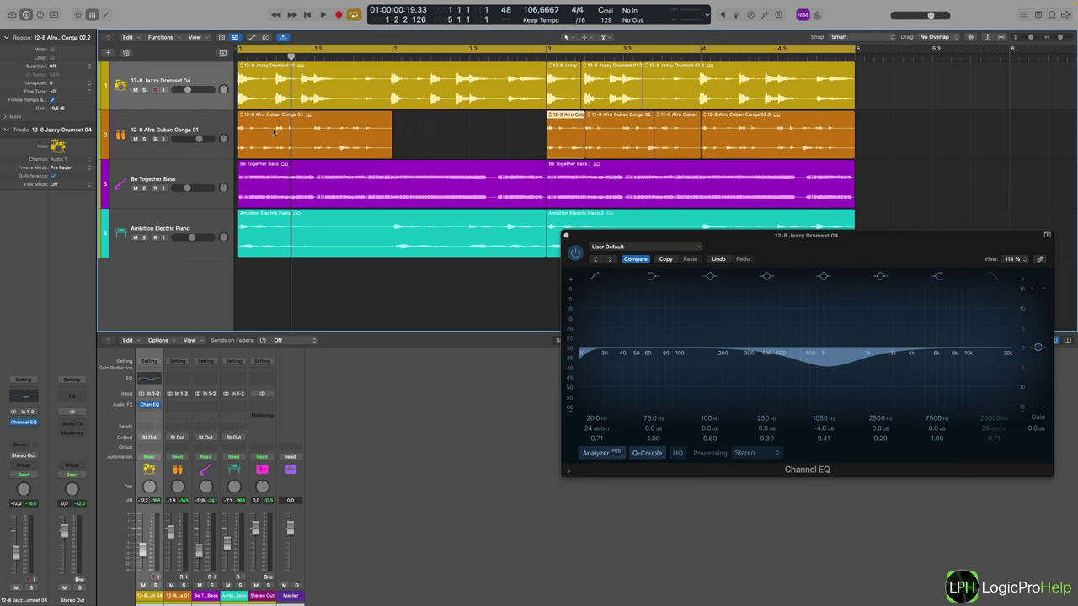
{"action": "key", "text": "super+z"}
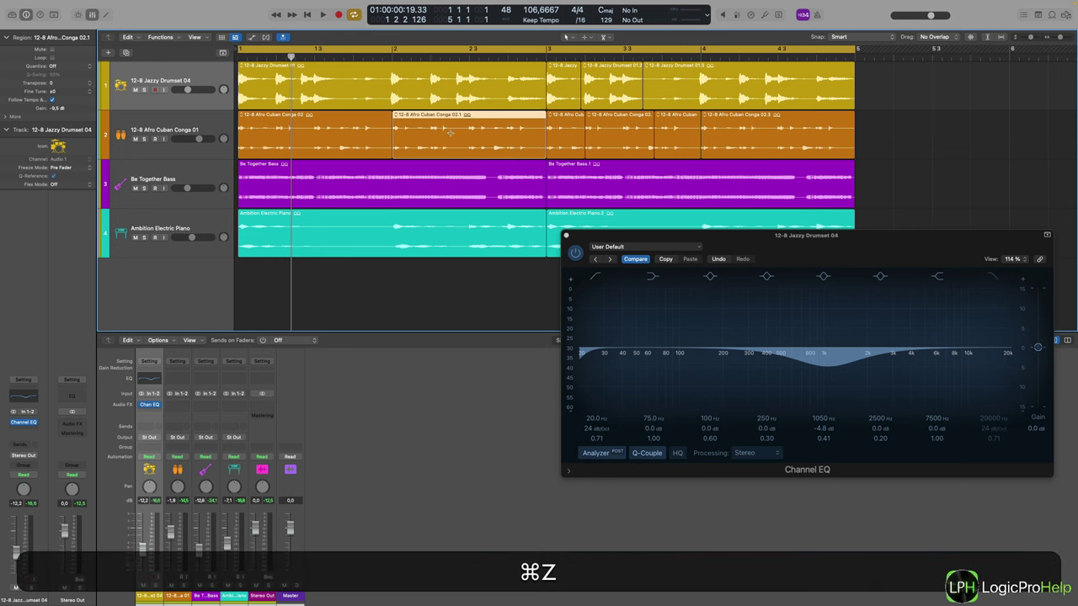
{"action": "key", "text": "super+z"}
{"action": "key", "text": "shift+super+z"}
{"action": "key", "text": "shift+super+z"}
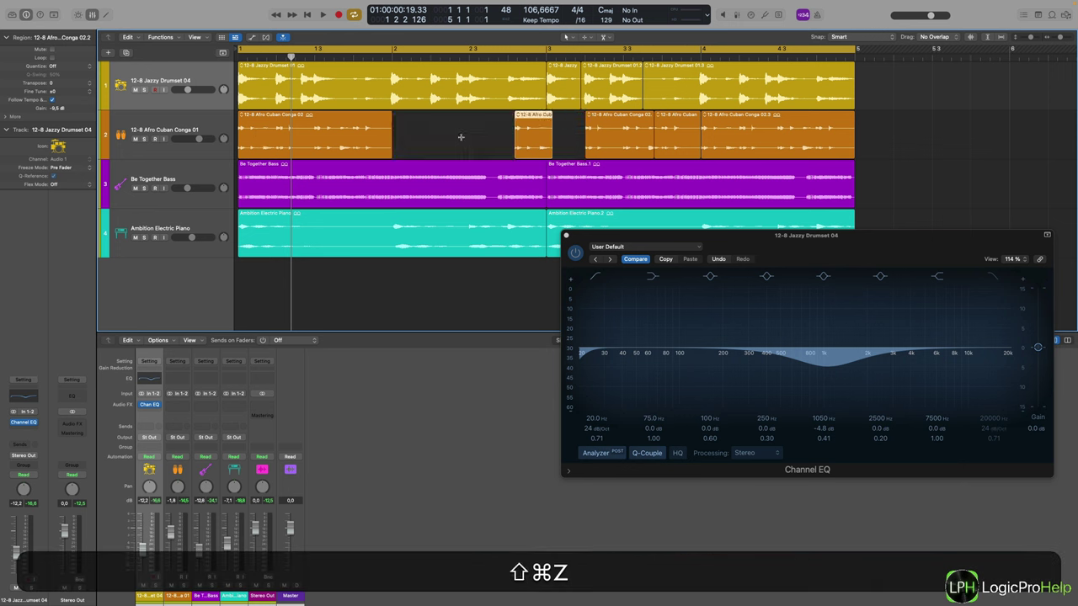
{"action": "key", "text": "super+z"}
{"action": "key", "text": "super+z"}
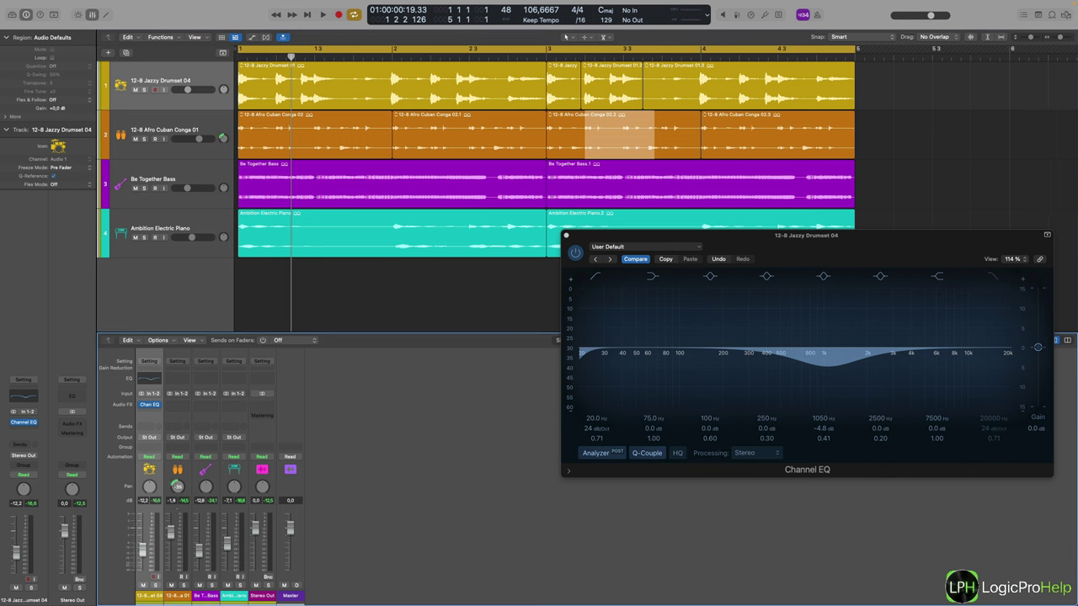
Step: Pan the 12-8 Afro Cuban Conga 01 track to +11 and check the project's Undo History for the change
{"action": "left_click", "coordinate": [178, 485]}
{"action": "left_click_drag", "start_coordinate": [179, 486], "coordinate": [184, 499]}
{"action": "left_click", "coordinate": [79, 4]}
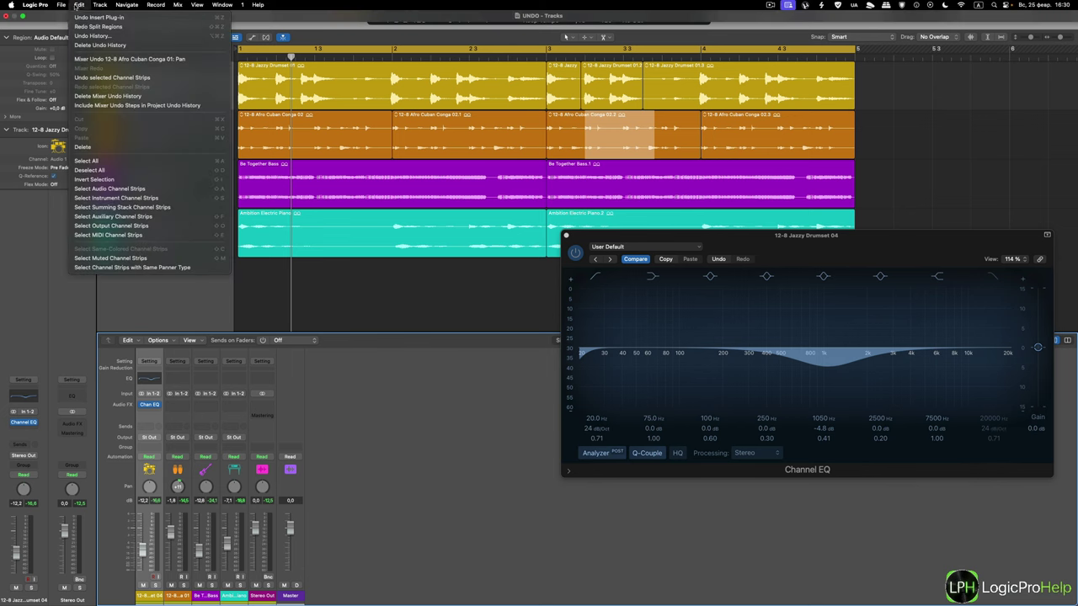
{"action": "left_click", "coordinate": [89, 35]}
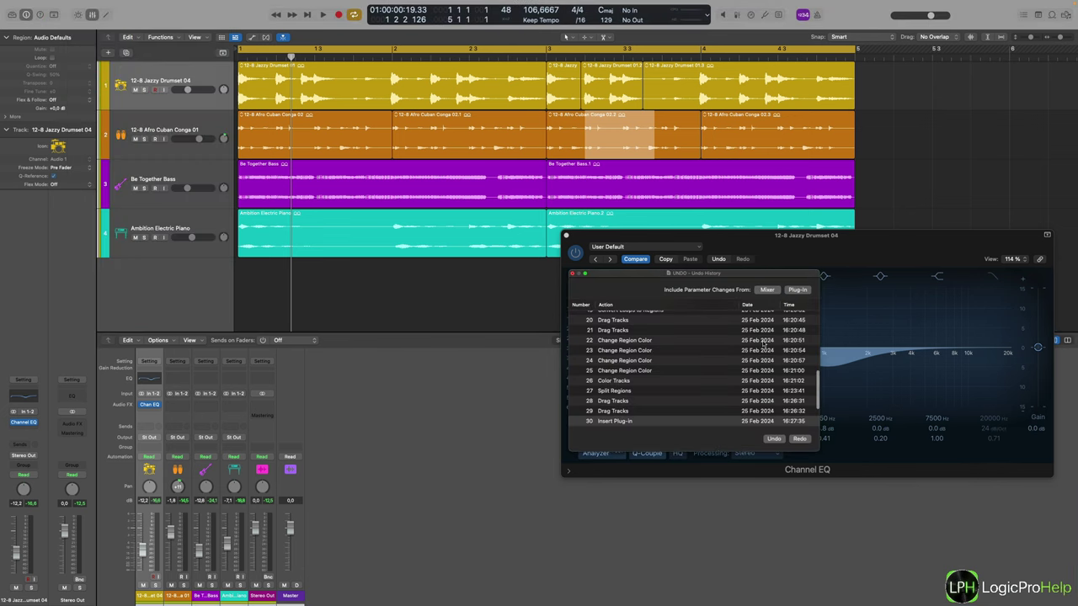
{"action": "left_click", "coordinate": [773, 292]}
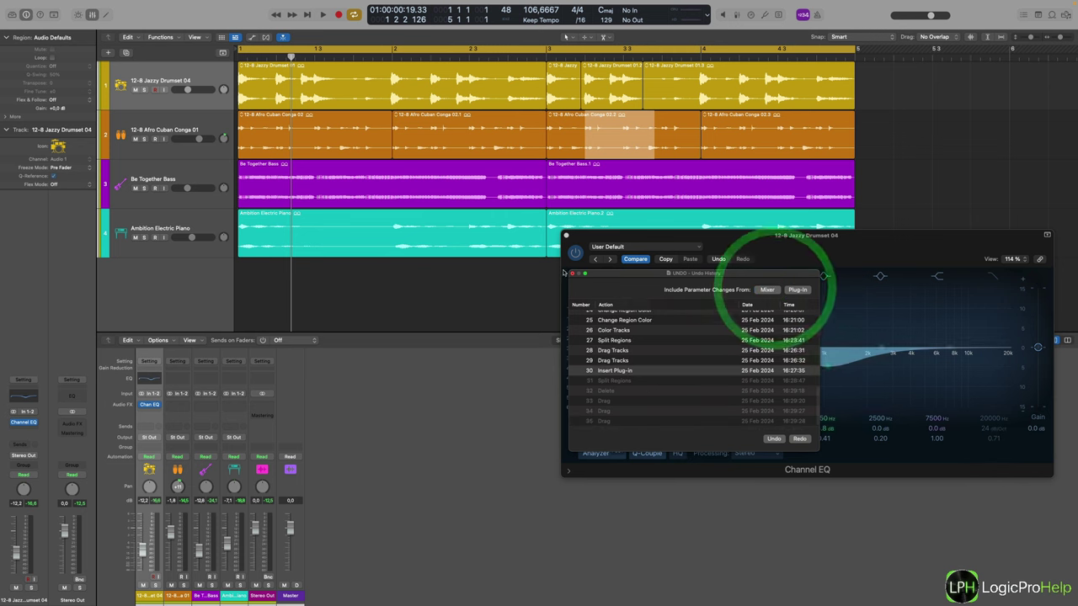
{"action": "left_click", "coordinate": [574, 275]}
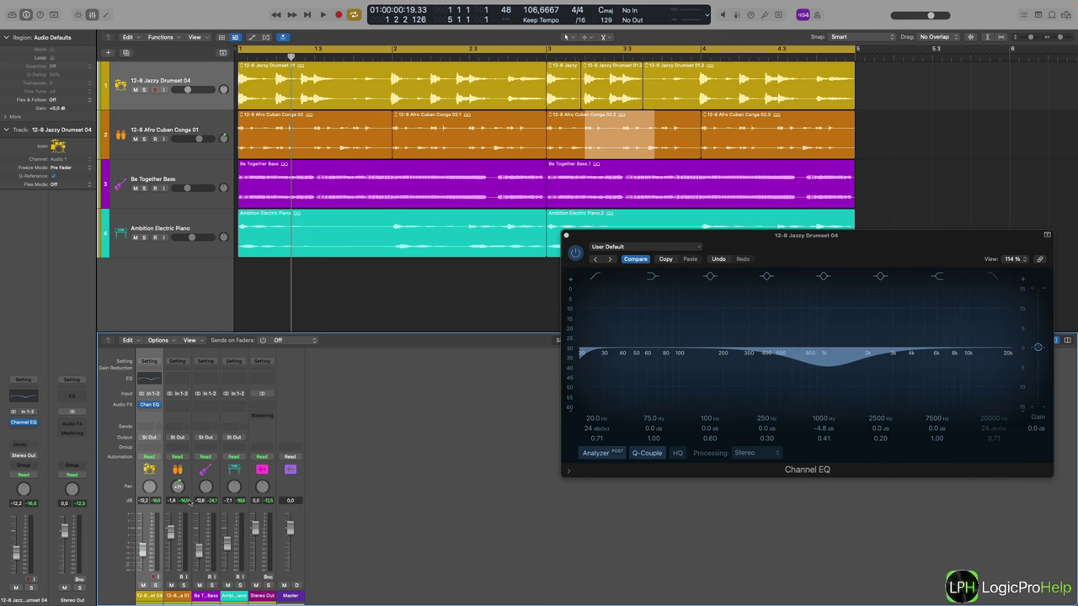
Step: Undo the last two pan changes on the conga track with Mixer Undo
{"action": "left_click", "coordinate": [134, 340]}
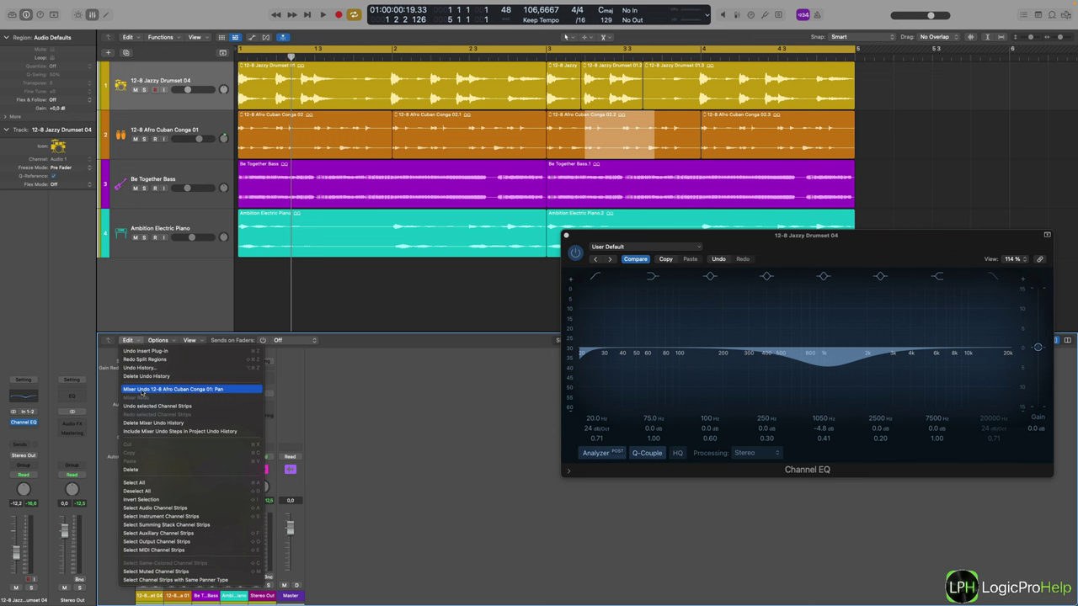
{"action": "left_click", "coordinate": [218, 390]}
{"action": "left_click", "coordinate": [133, 341]}
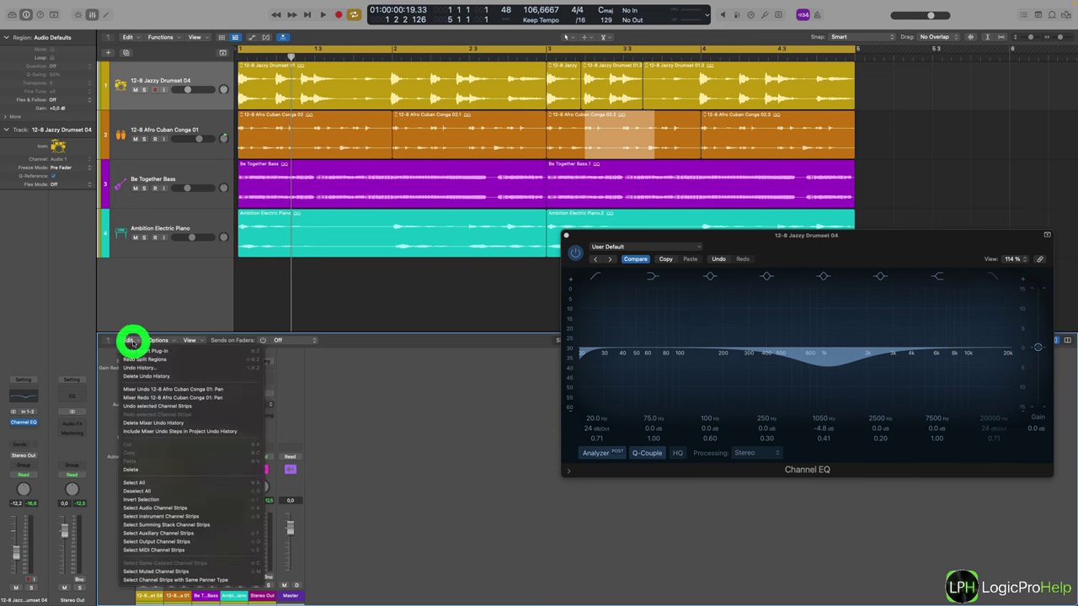
{"action": "left_click", "coordinate": [202, 390]}
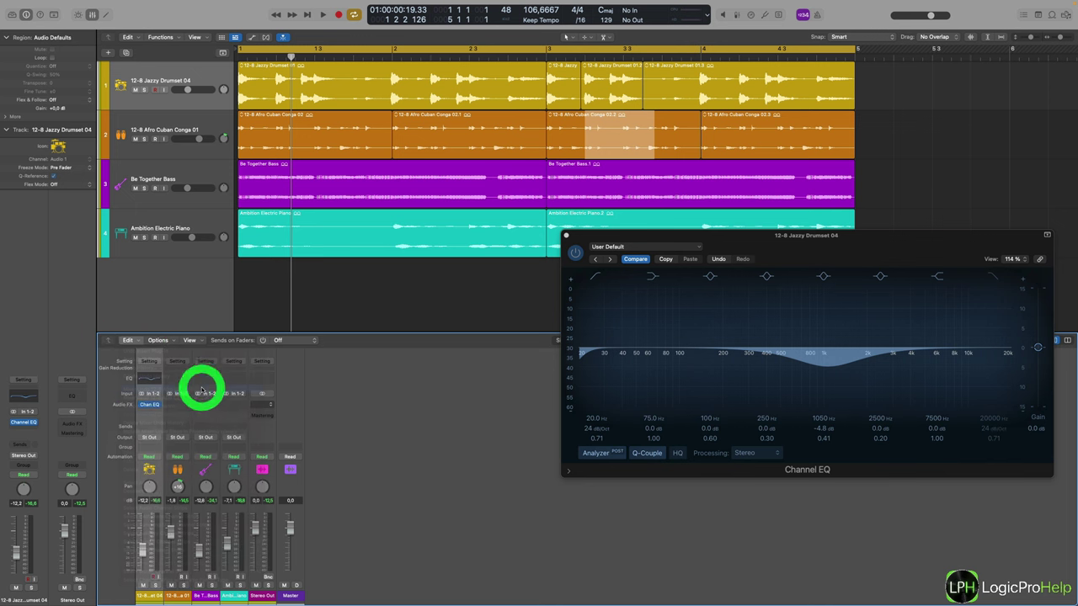
Step: Move the Ambition Electric Piano and Be Together Bass regions later, and set the volumes to -5.8 dB for the bass and -8.0 dB for the conga
{"action": "left_click_drag", "start_coordinate": [346, 236], "coordinate": [403, 236]}
{"action": "left_click_drag", "start_coordinate": [402, 185], "coordinate": [492, 170]}
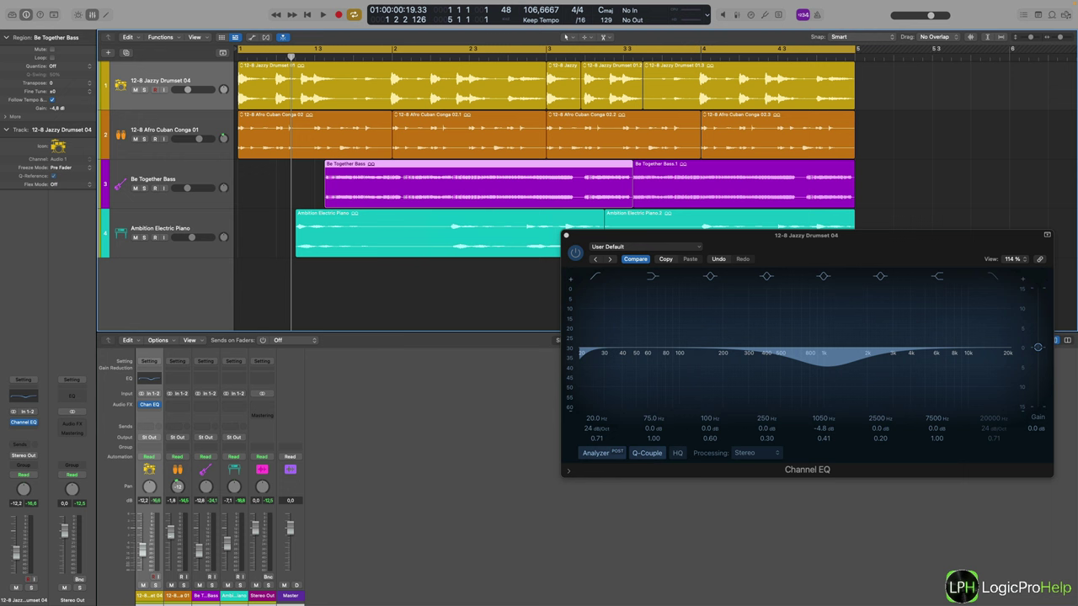
{"action": "left_click_drag", "start_coordinate": [198, 552], "coordinate": [200, 541]}
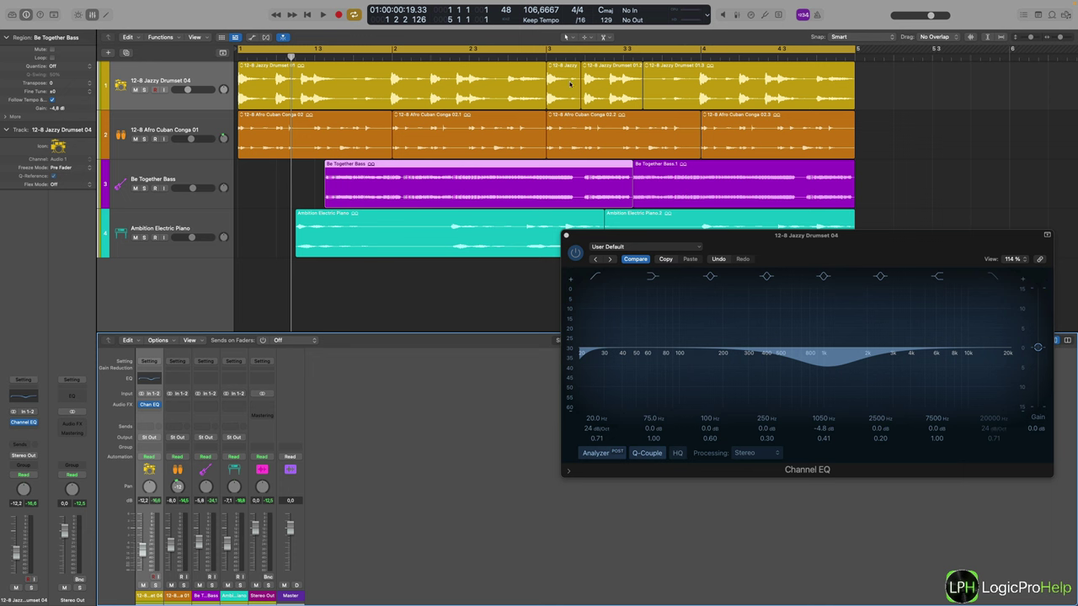
Step: Undo the last volume change on the 12-8 Afro Cuban Conga 01 channel with Mixer Undo
{"action": "left_click", "coordinate": [128, 340]}
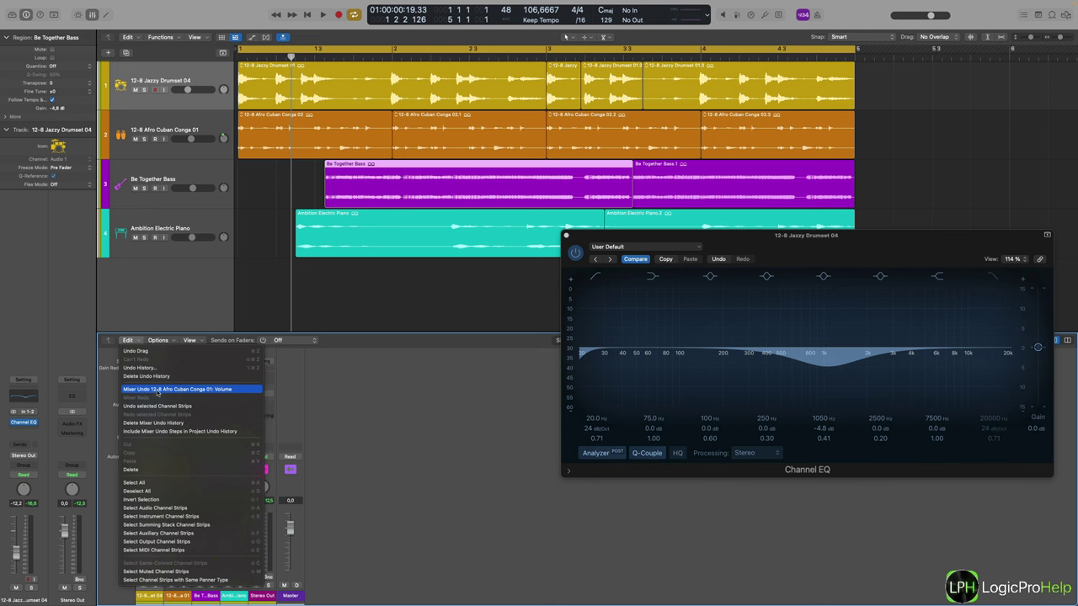
{"action": "left_click", "coordinate": [158, 390]}
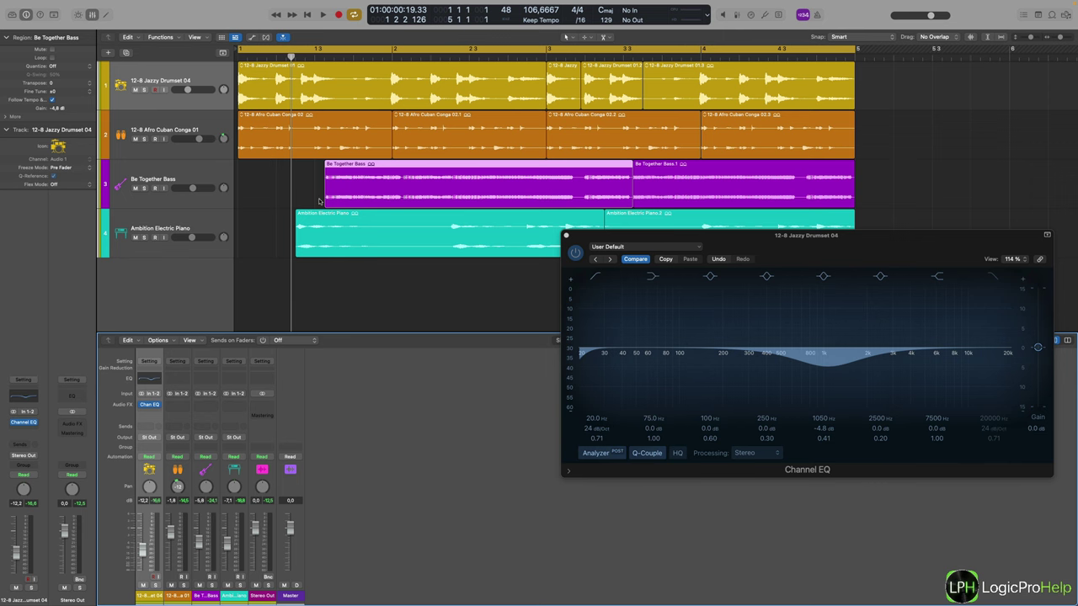
Step: In the drumset's Channel EQ, boost the low-mid band +7.3 dB at 246 Hz and cut the upper-mid band -5.7 dB at 2940 Hz
{"action": "left_click_drag", "start_coordinate": [756, 241], "coordinate": [534, 255]}
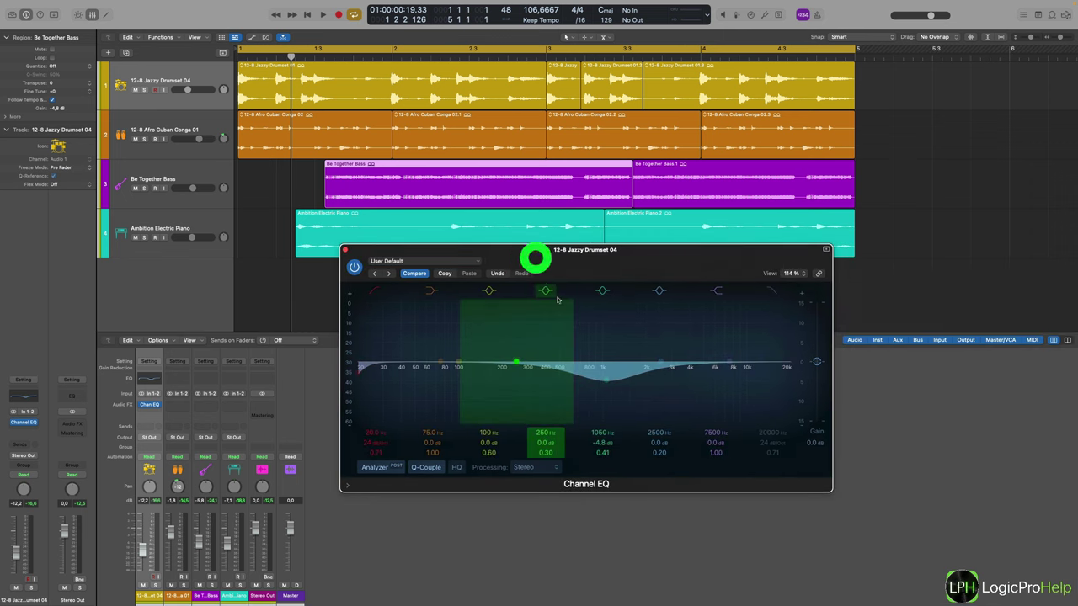
{"action": "left_click", "coordinate": [499, 365]}
{"action": "left_click_drag", "start_coordinate": [499, 364], "coordinate": [489, 332]}
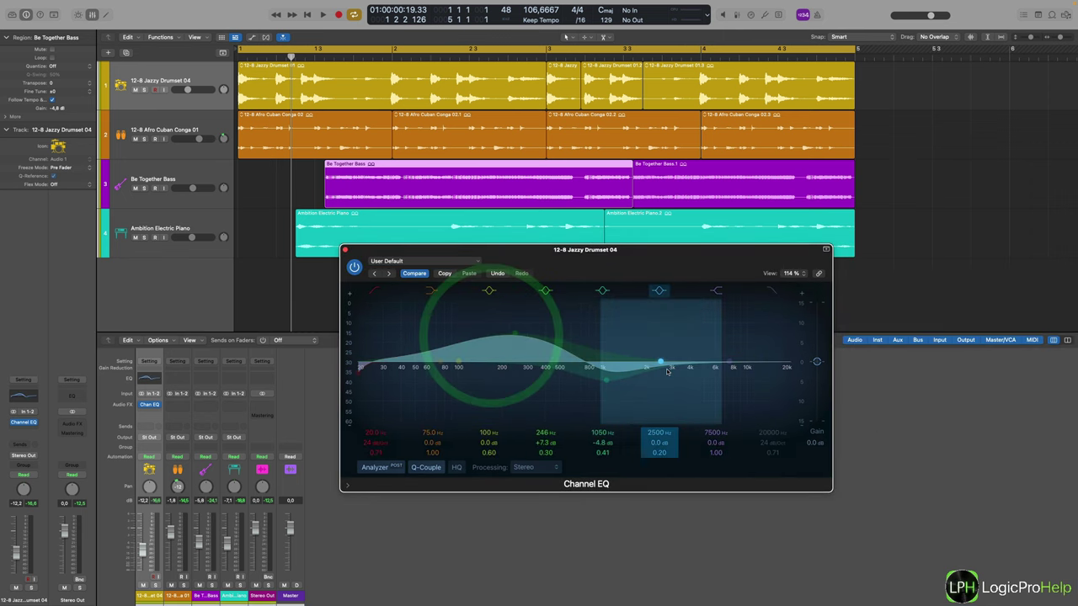
{"action": "left_click_drag", "start_coordinate": [660, 362], "coordinate": [678, 402]}
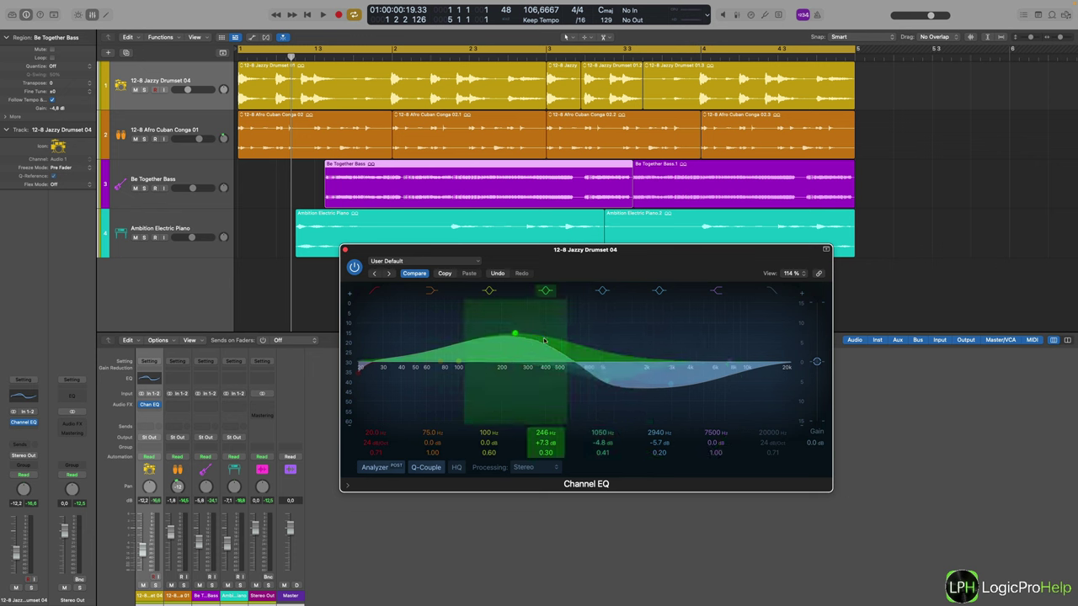
Step: Undo both Channel EQ band changes with the plug-in's own Undo, then restore them with its Redo
{"action": "left_click", "coordinate": [497, 273]}
{"action": "left_click", "coordinate": [497, 274]}
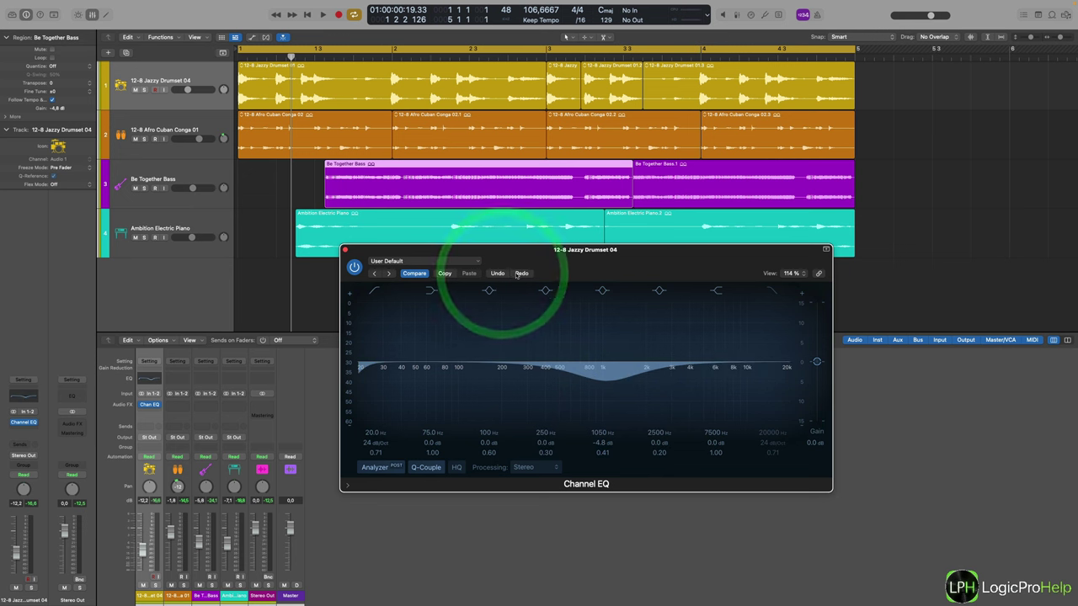
{"action": "left_click", "coordinate": [522, 273]}
{"action": "left_click", "coordinate": [498, 273]}
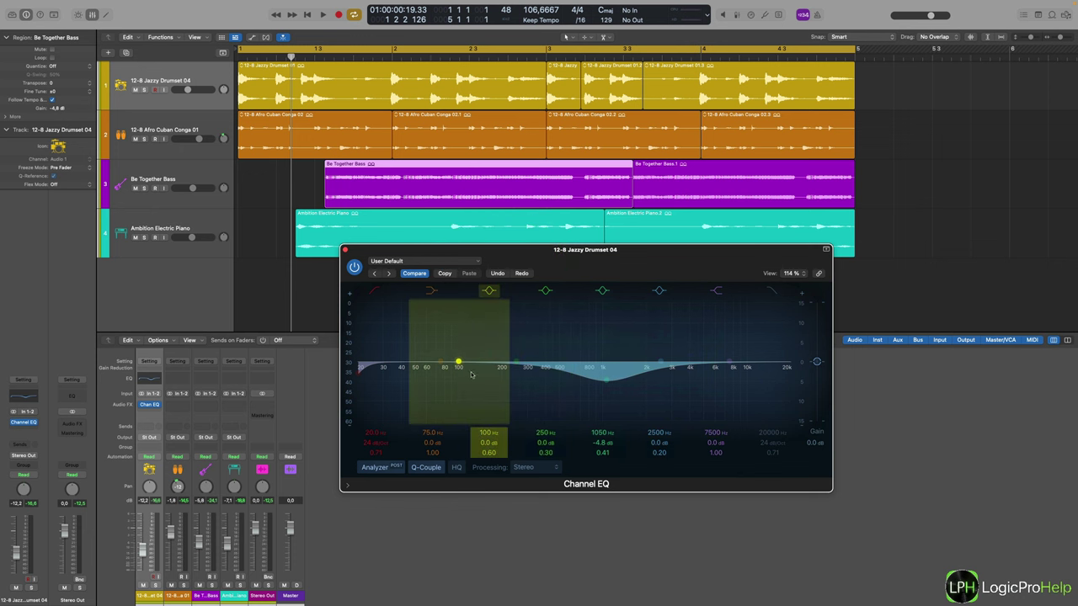
{"action": "left_click", "coordinate": [523, 276]}
{"action": "left_click", "coordinate": [520, 274]}
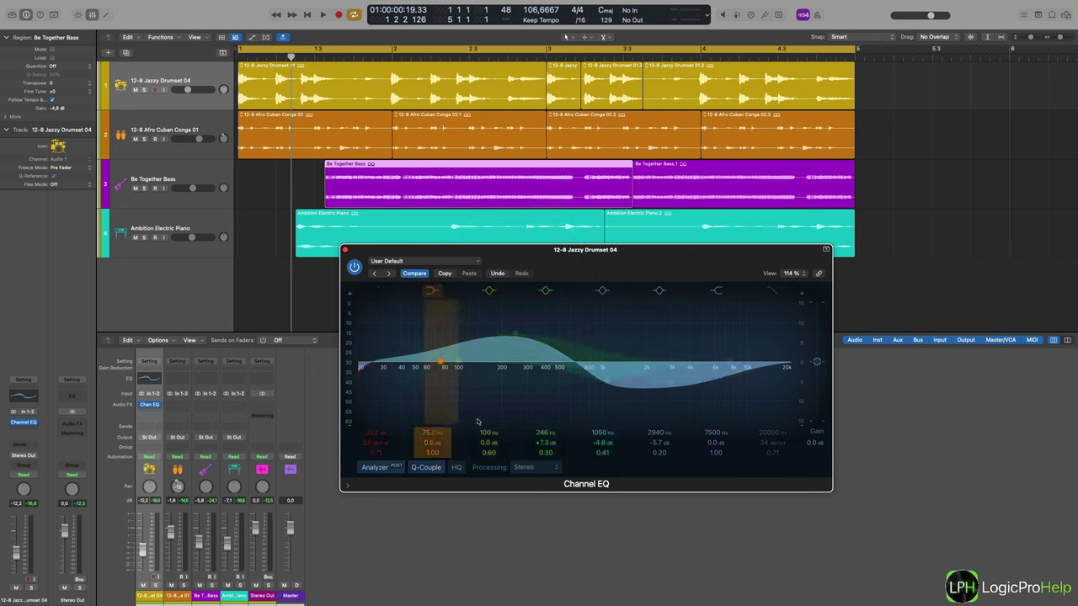
Step: Open the project's Undo History from the Mixer and move its window clear of the Channel EQ
{"action": "left_click", "coordinate": [132, 340]}
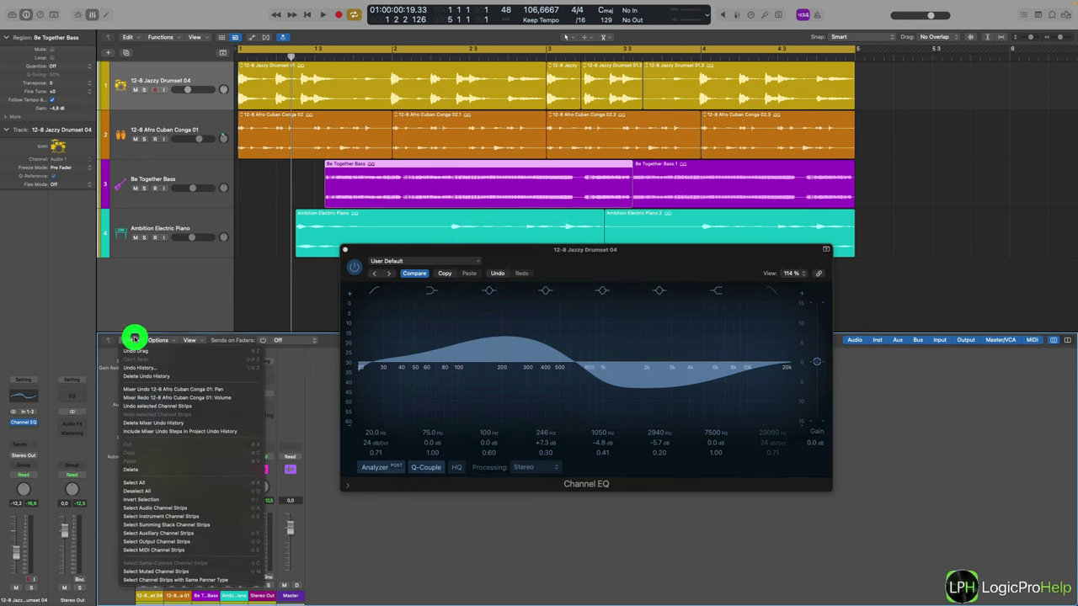
{"action": "left_click", "coordinate": [172, 379]}
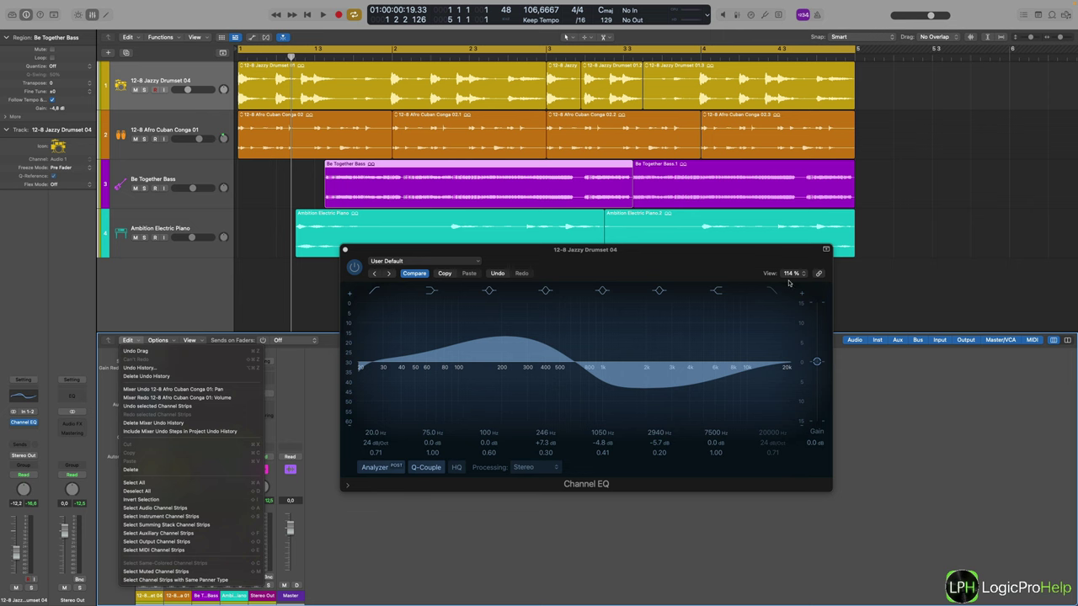
{"action": "left_click", "coordinate": [138, 368]}
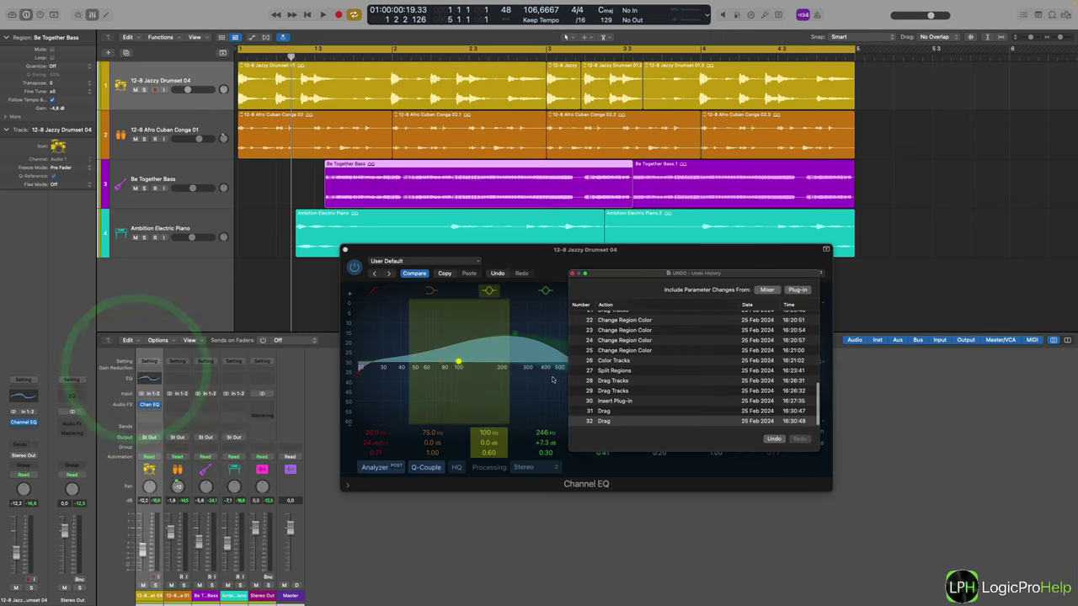
{"action": "left_click_drag", "start_coordinate": [657, 274], "coordinate": [812, 96]}
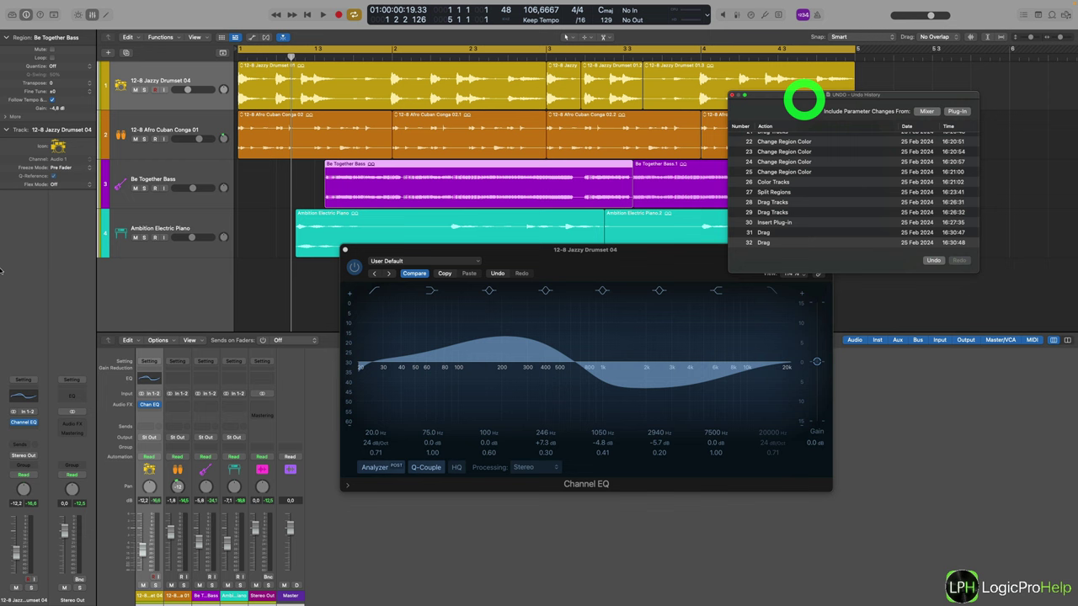
Step: Move the Undo History window over the regions and include Mixer undo steps in the project Undo History
{"action": "left_click", "coordinate": [127, 340]}
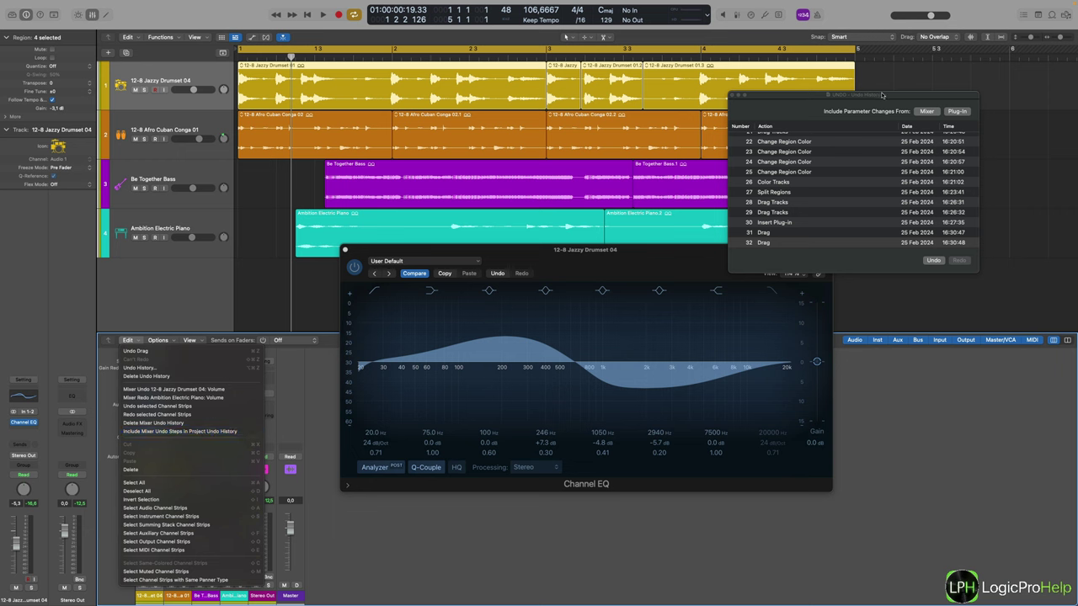
{"action": "left_click", "coordinate": [881, 95]}
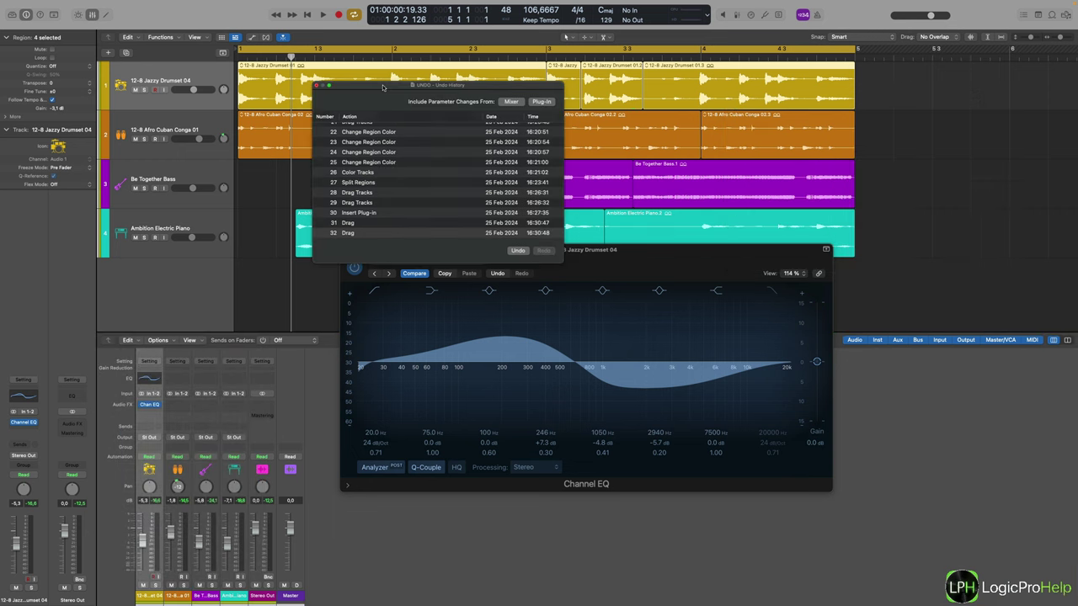
{"action": "left_click_drag", "start_coordinate": [382, 87], "coordinate": [356, 86]}
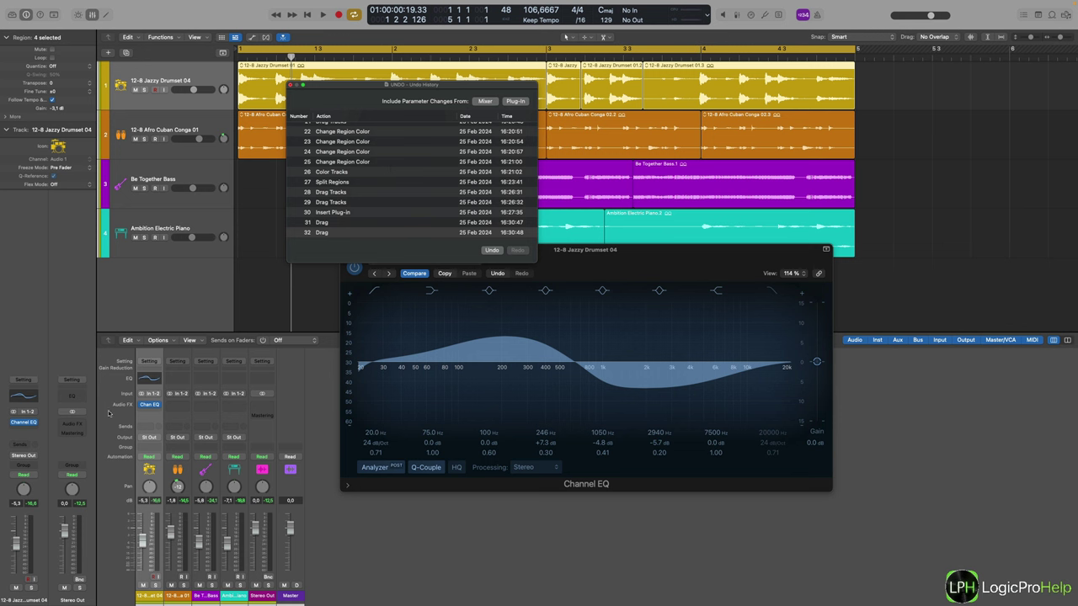
{"action": "left_click", "coordinate": [135, 341]}
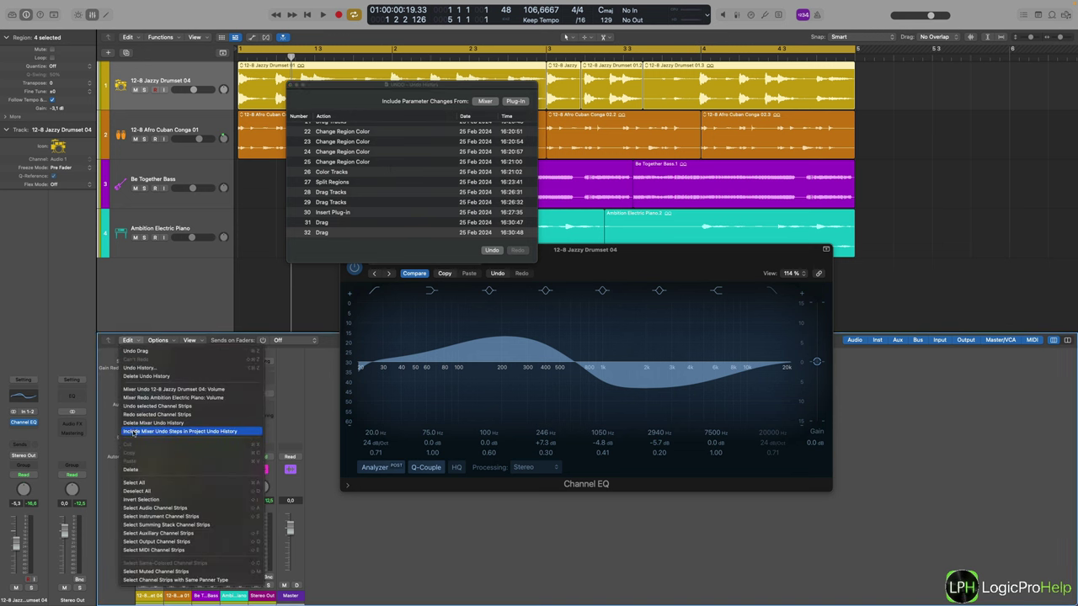
{"action": "left_click", "coordinate": [132, 433]}
{"action": "left_click", "coordinate": [485, 101]}
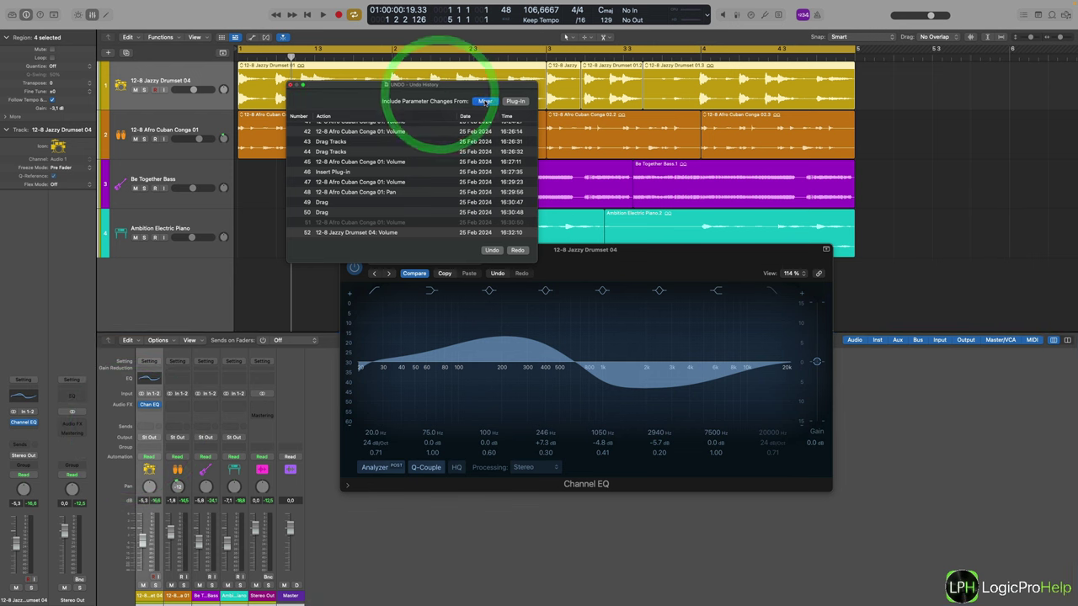
Step: Include plug-in undo steps in the project Undo History through the Channel EQ's settings, and reposition the history window
{"action": "left_click", "coordinate": [602, 271]}
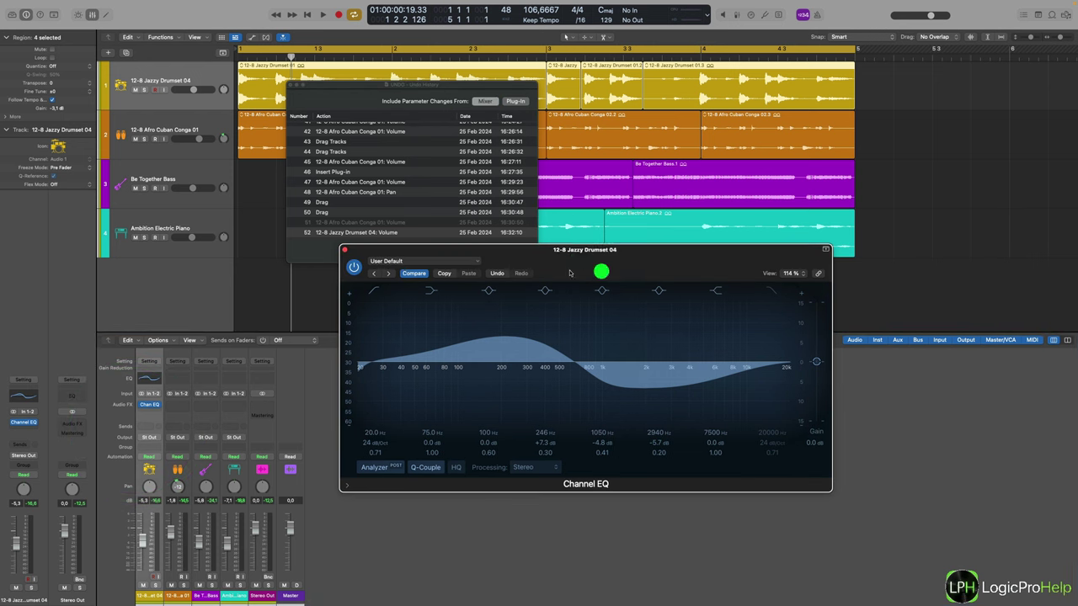
{"action": "left_click", "coordinate": [389, 261]}
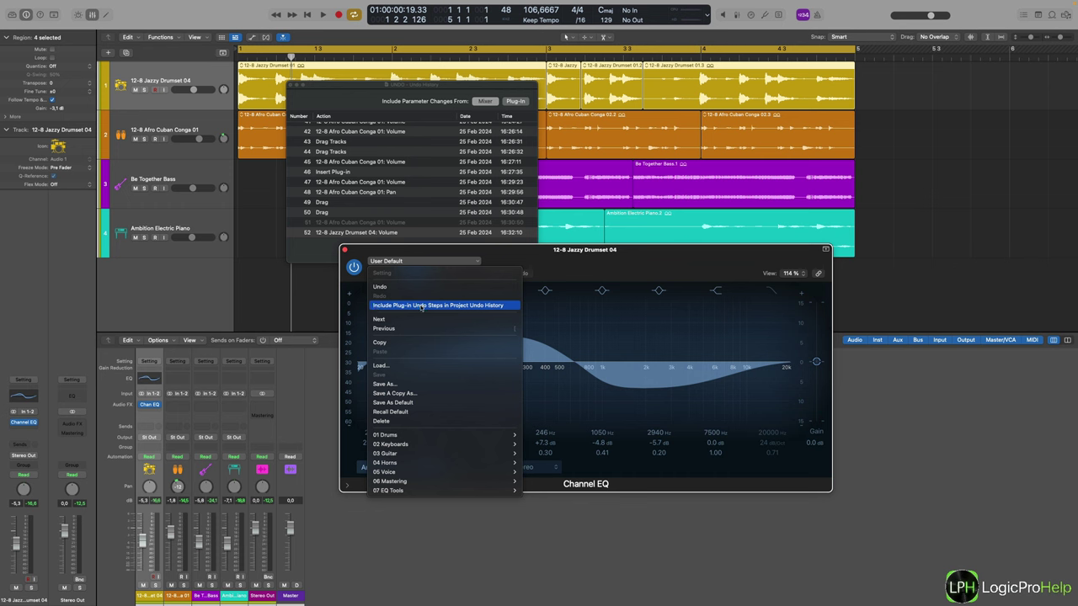
{"action": "left_click", "coordinate": [449, 307]}
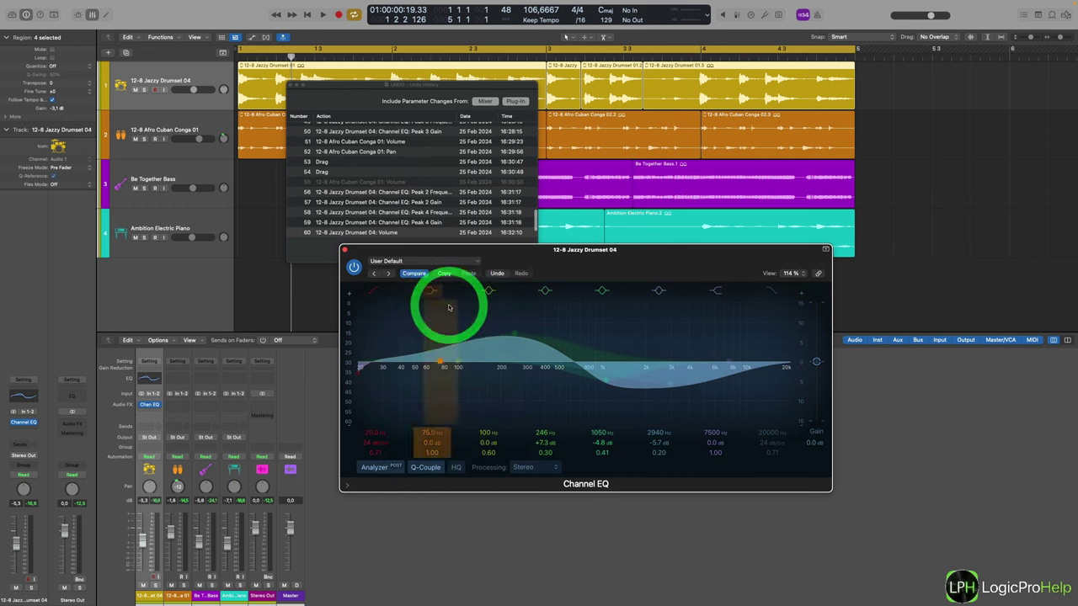
{"action": "left_click", "coordinate": [420, 83]}
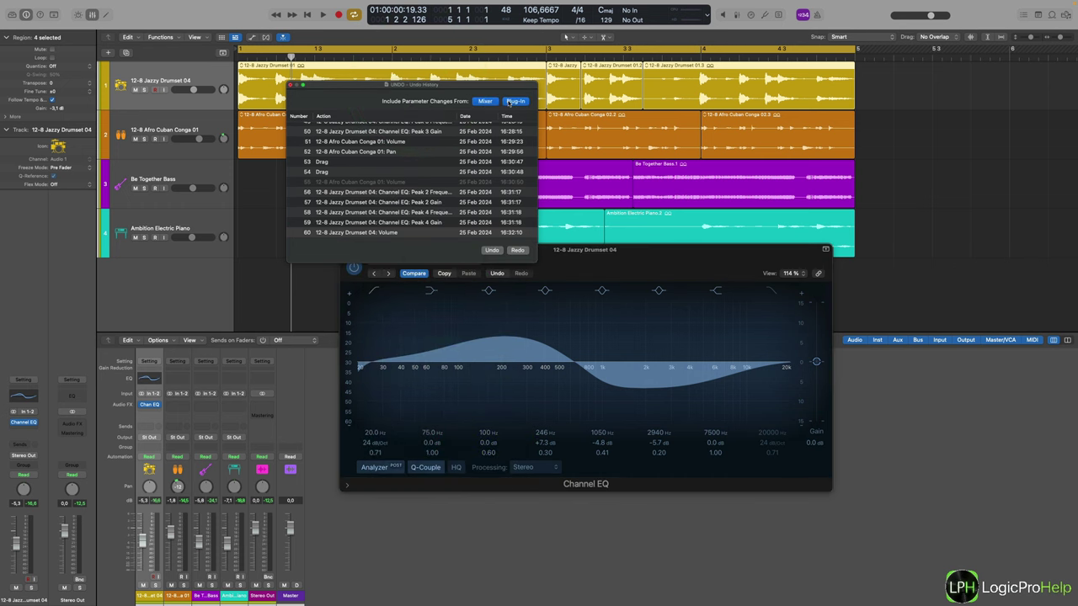
{"action": "left_click_drag", "start_coordinate": [421, 87], "coordinate": [322, 137]}
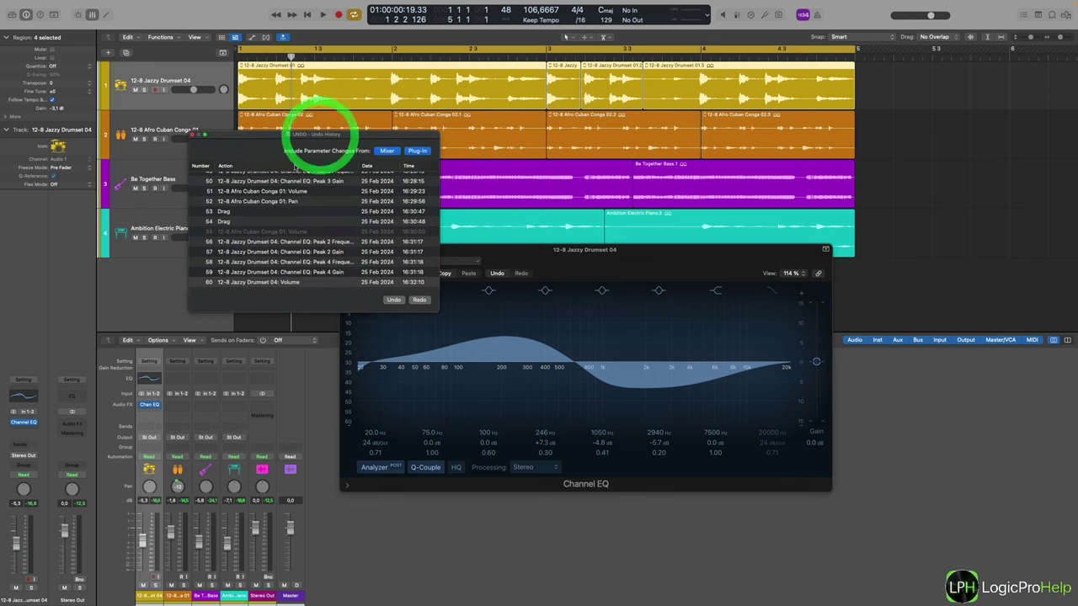
Step: Check the Mixer's undo inclusion option, then switch Mixer and Plug-in parameter changes off and on in the Undo History, ending with both off
{"action": "left_click", "coordinate": [128, 340]}
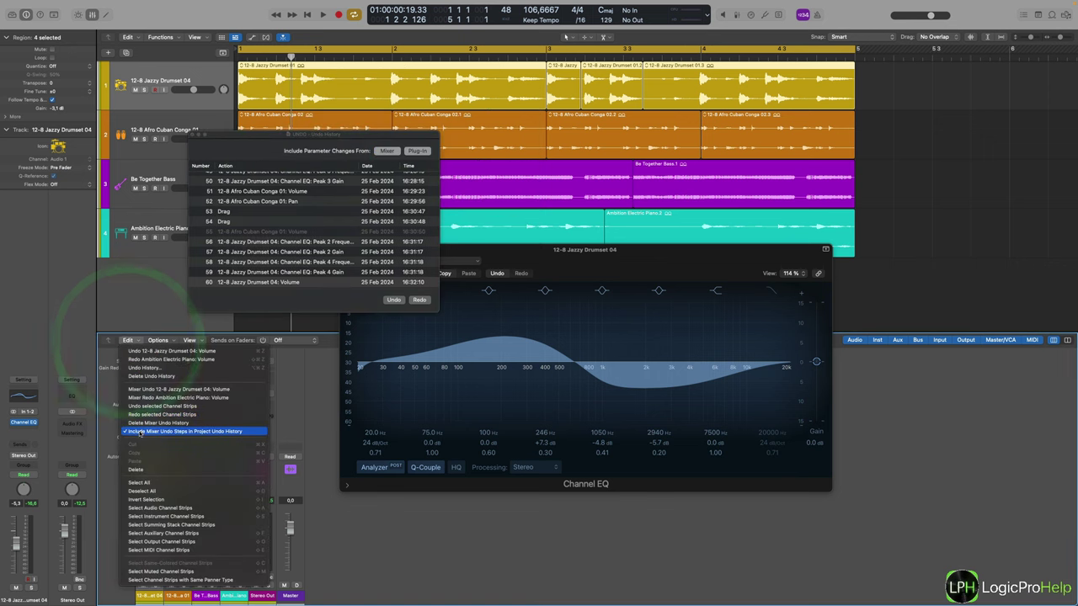
{"action": "left_click", "coordinate": [128, 340]}
{"action": "left_click_drag", "start_coordinate": [311, 133], "coordinate": [409, 124]}
{"action": "left_click", "coordinate": [480, 141]}
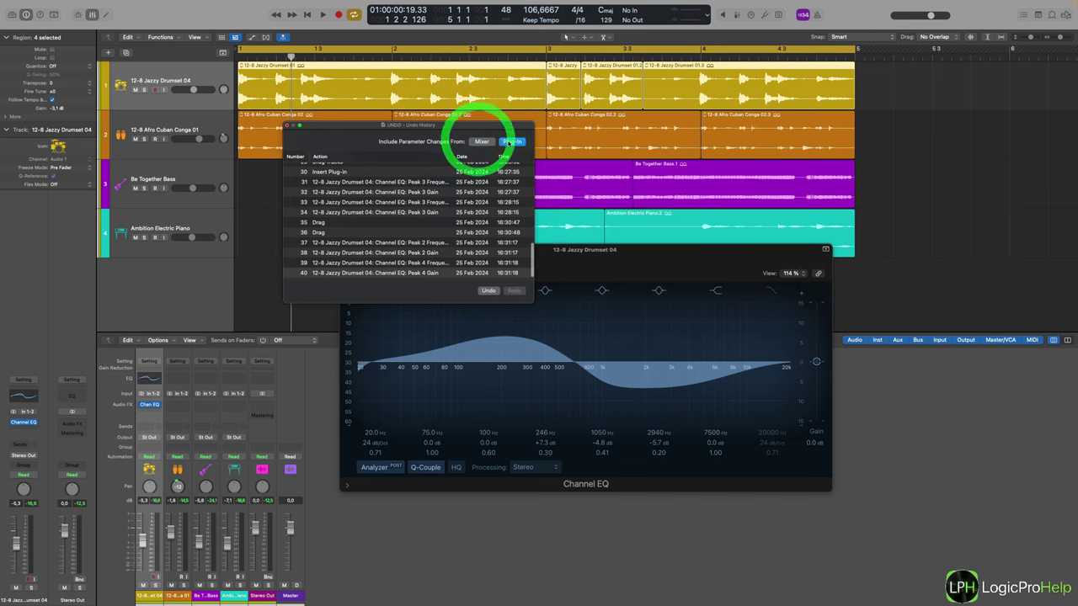
{"action": "left_click", "coordinate": [511, 140]}
{"action": "left_click", "coordinate": [482, 140]}
{"action": "left_click", "coordinate": [511, 141]}
{"action": "left_click", "coordinate": [482, 140]}
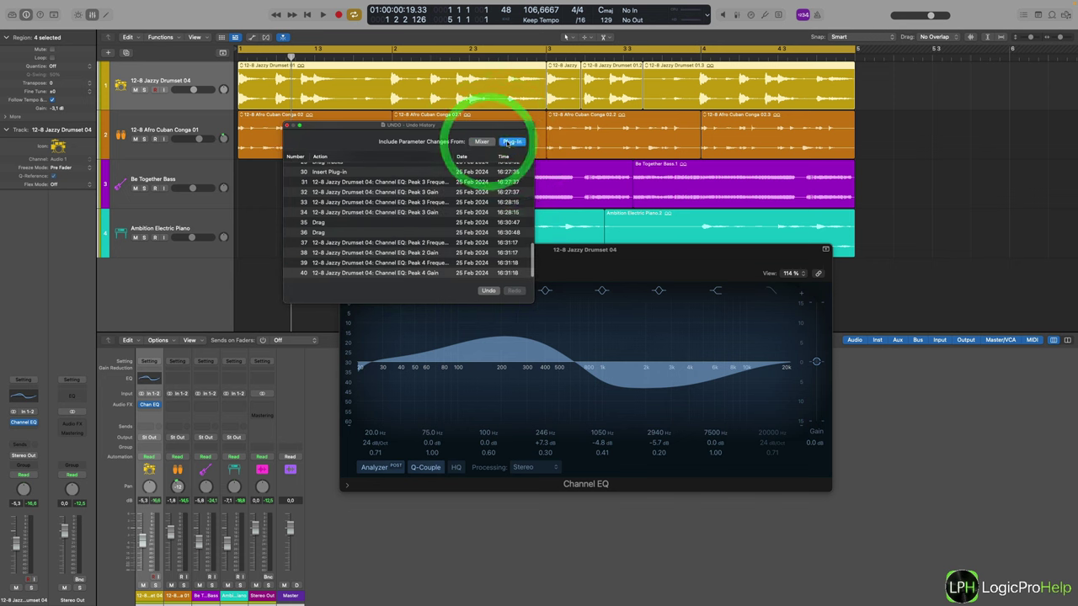
{"action": "left_click", "coordinate": [511, 140]}
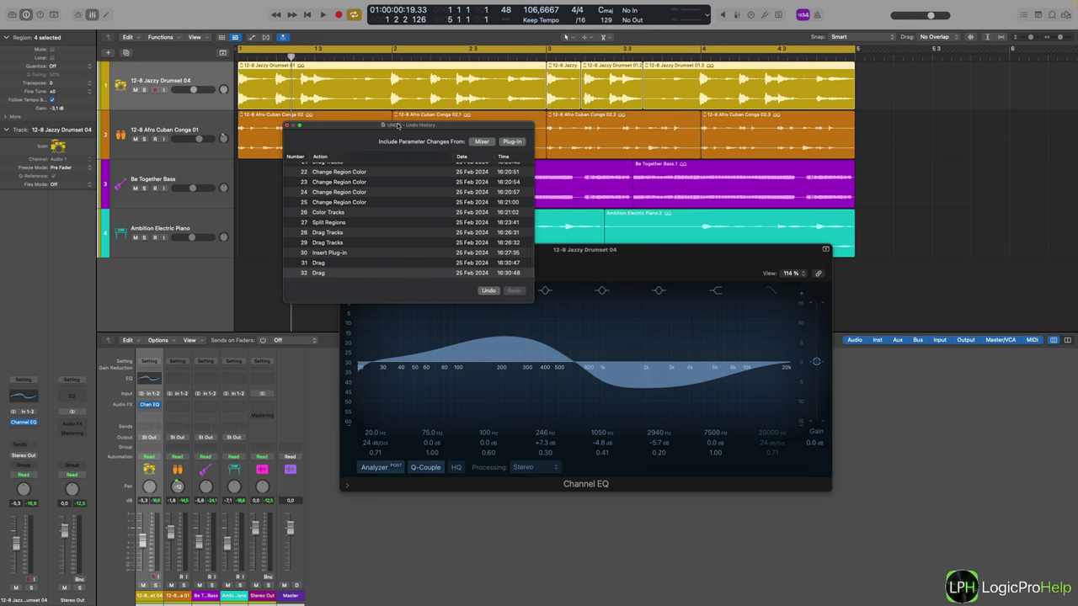
Step: Include both Mixer and Plug-in parameter changes in the Undo History and look through its list of actions
{"action": "left_click_drag", "start_coordinate": [399, 124], "coordinate": [380, 141]}
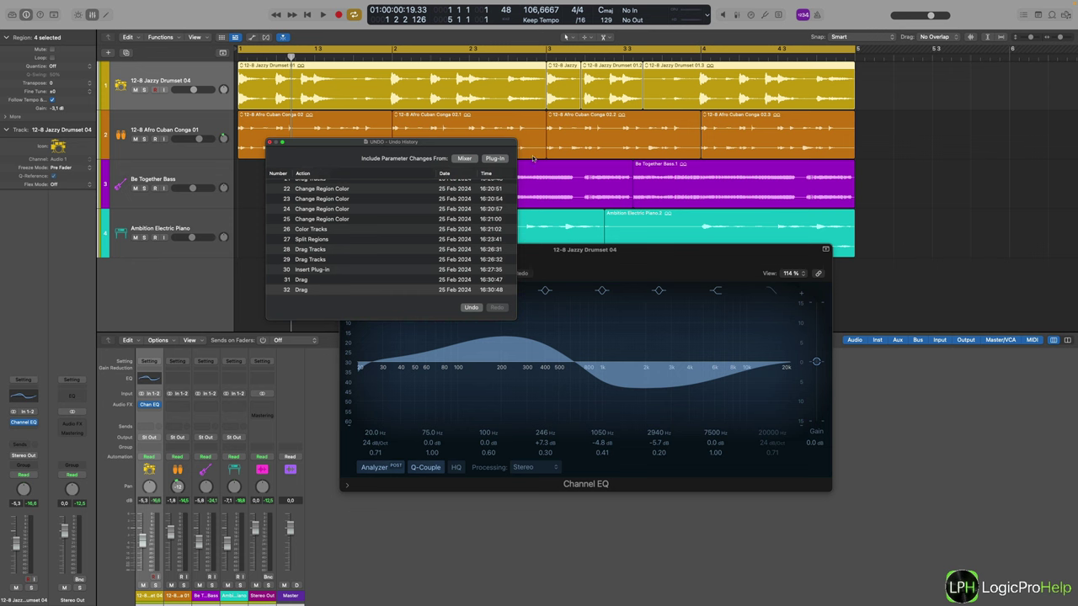
{"action": "left_click", "coordinate": [470, 158]}
{"action": "left_click", "coordinate": [500, 158]}
{"action": "left_click", "coordinate": [464, 158]}
{"action": "left_click", "coordinate": [494, 158]}
{"action": "scroll", "coordinate": [424, 274], "scroll_direction": "up", "scroll_amount": 10}
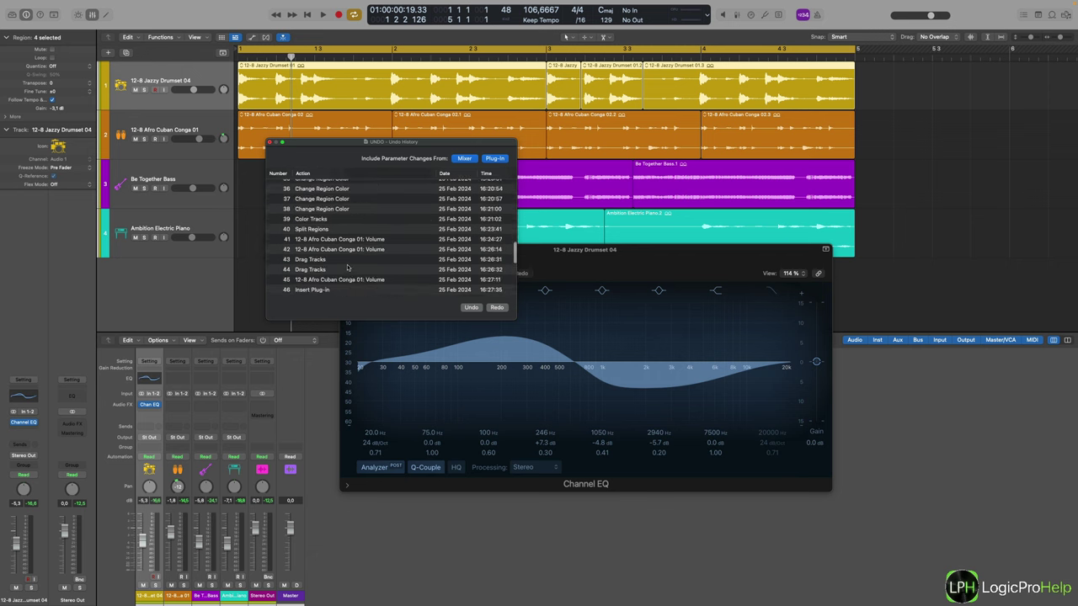
{"action": "scroll", "coordinate": [347, 268], "scroll_direction": "down", "scroll_amount": 8}
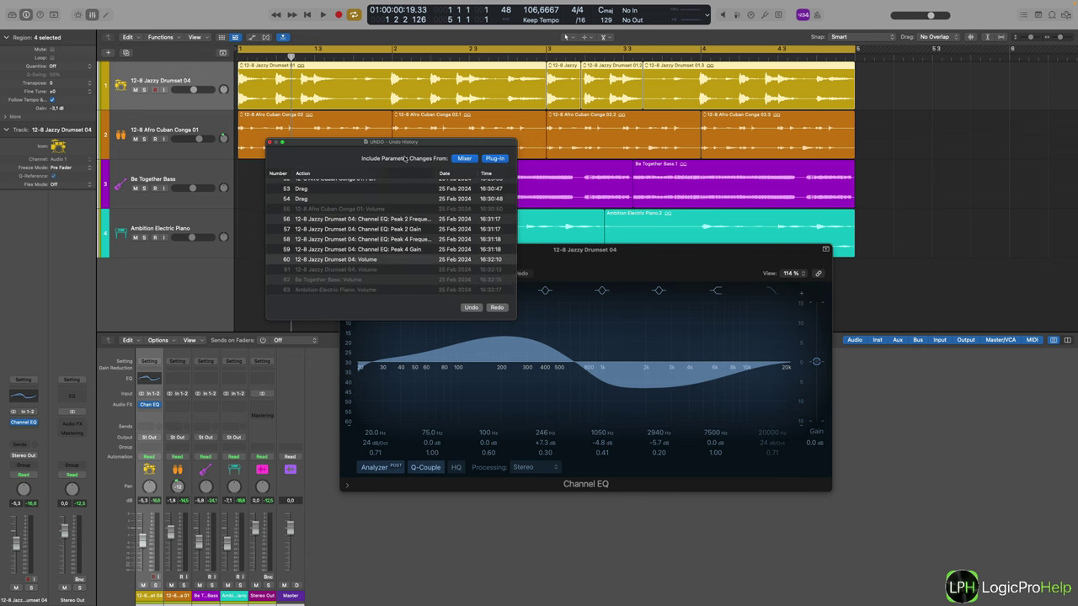
Step: Arrange the Undo History window over the first bars of the tracks and the Channel EQ window below it over the Mixer
{"action": "left_click_drag", "start_coordinate": [400, 144], "coordinate": [372, 63]}
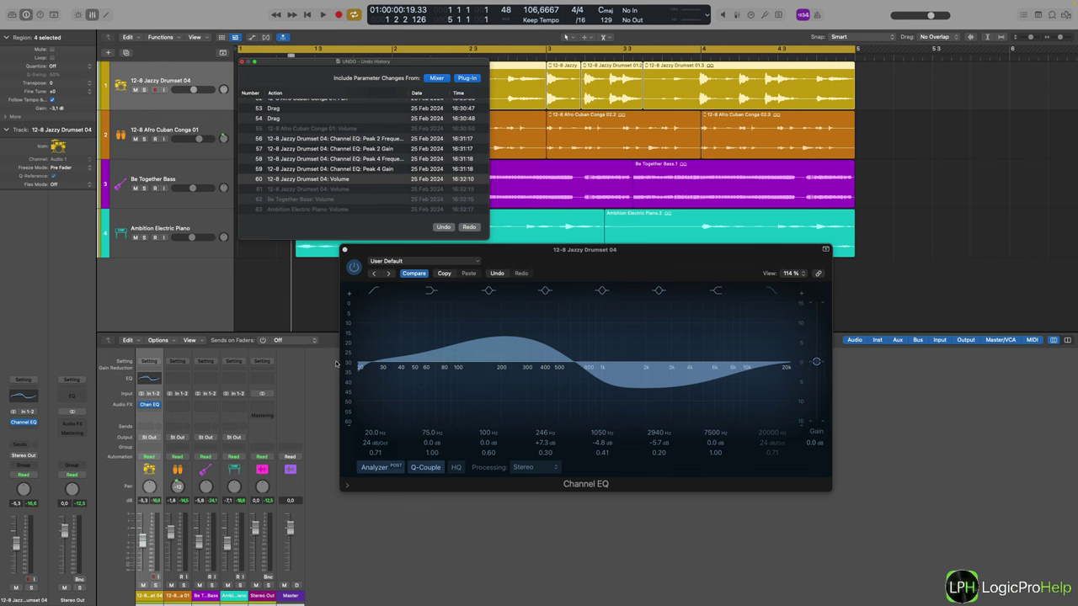
{"action": "left_click_drag", "start_coordinate": [428, 249], "coordinate": [401, 392]}
{"action": "left_click", "coordinate": [401, 392]}
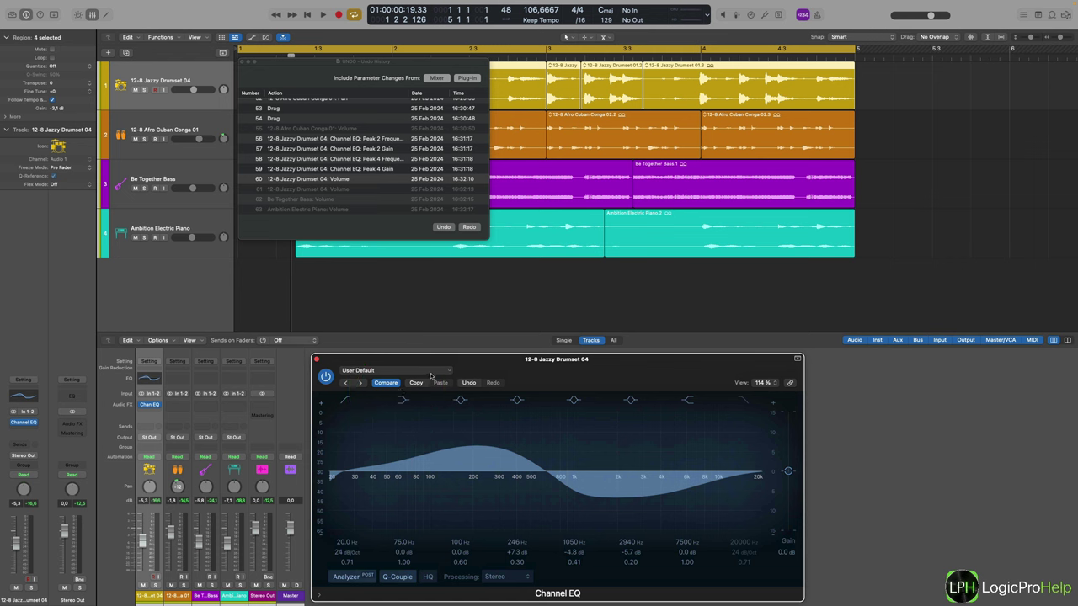
{"action": "left_click_drag", "start_coordinate": [439, 366], "coordinate": [436, 364]}
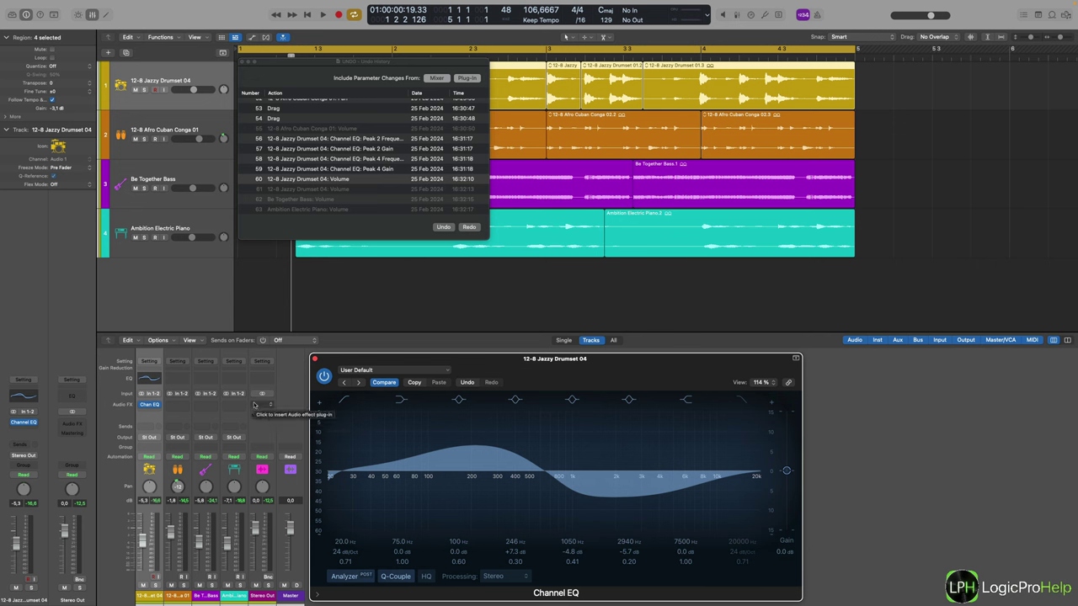
{"action": "left_click", "coordinate": [430, 77]}
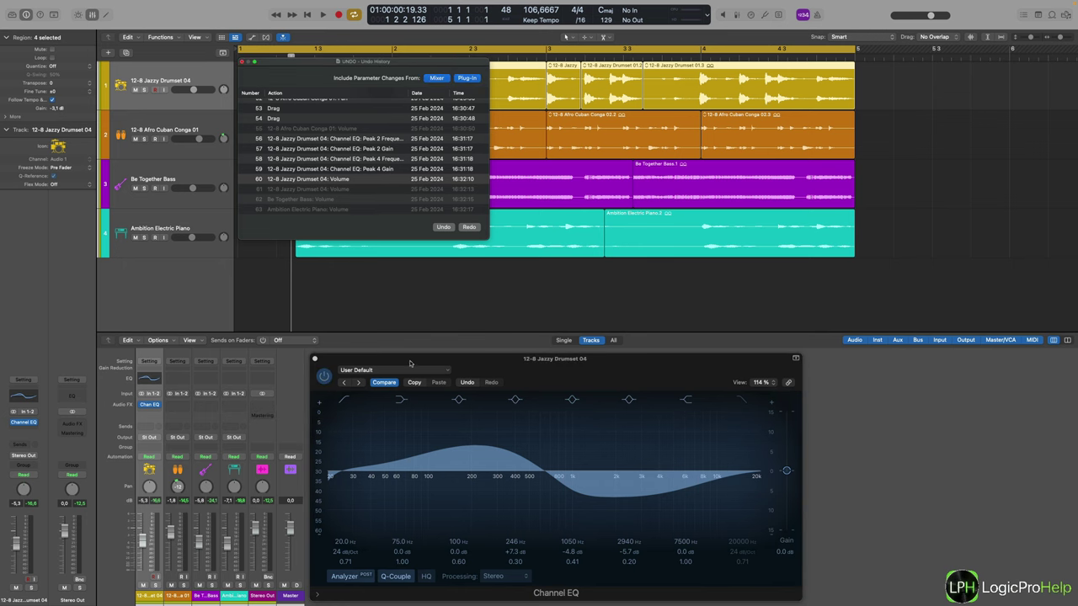
{"action": "left_click_drag", "start_coordinate": [414, 361], "coordinate": [466, 314]}
Step: In the Channel EQ, move the 246 Hz band to 161 Hz at +4.1 dB and the 1050 Hz band to 2000 Hz at +0.6 dB
{"action": "left_click_drag", "start_coordinate": [532, 418], "coordinate": [508, 433]}
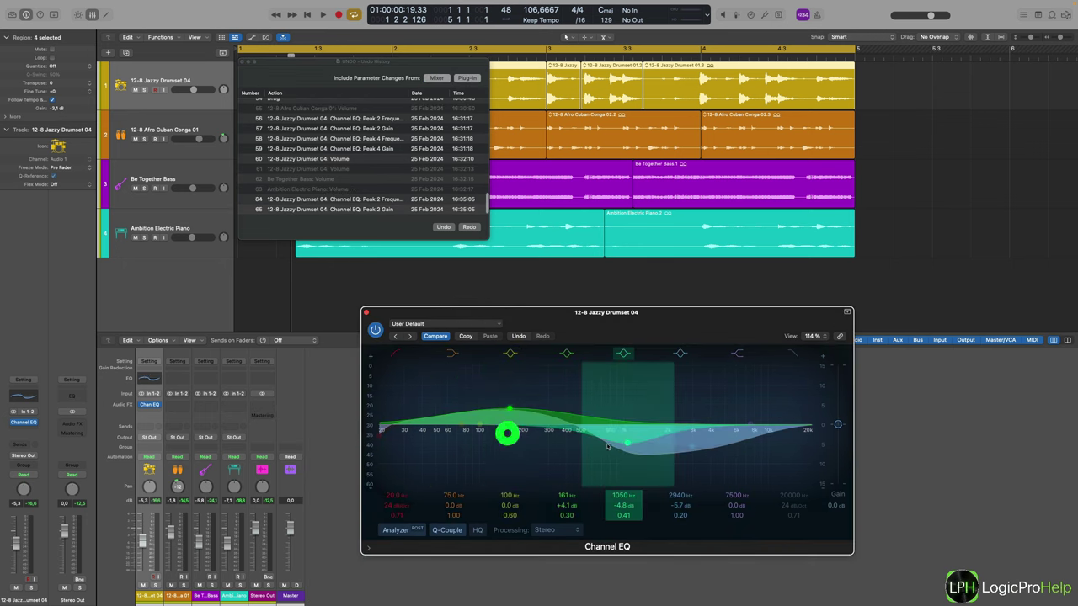
{"action": "left_click_drag", "start_coordinate": [627, 447], "coordinate": [666, 416]}
{"action": "left_click", "coordinate": [679, 456]}
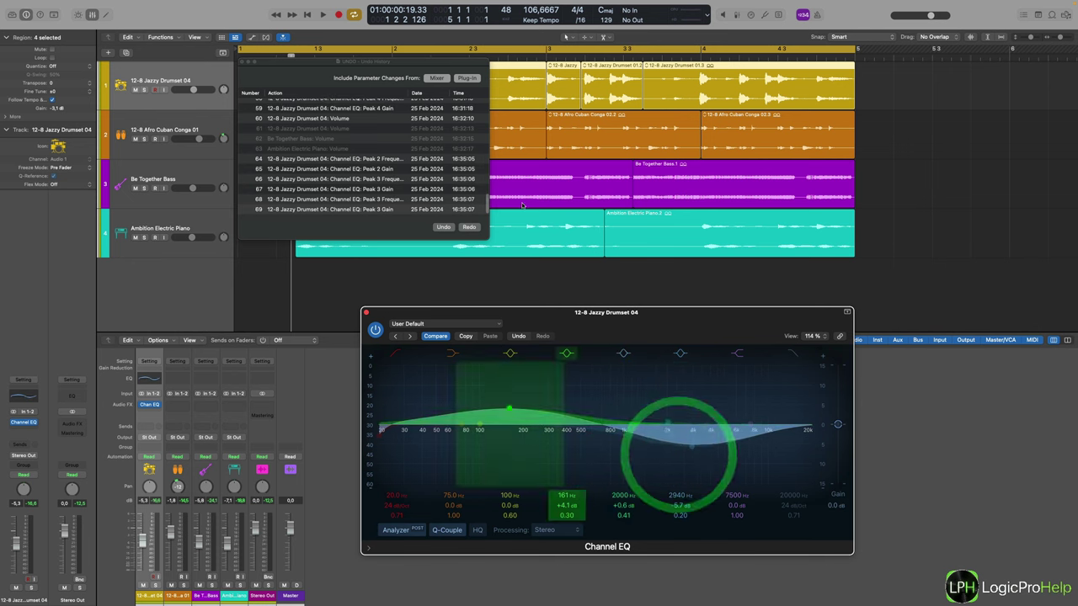
Step: Review the latest Channel EQ entries in the Undo History, and move the 2000 Hz band to 2700 Hz at -0.6 dB
{"action": "left_click", "coordinate": [462, 80]}
{"action": "left_click", "coordinate": [467, 79]}
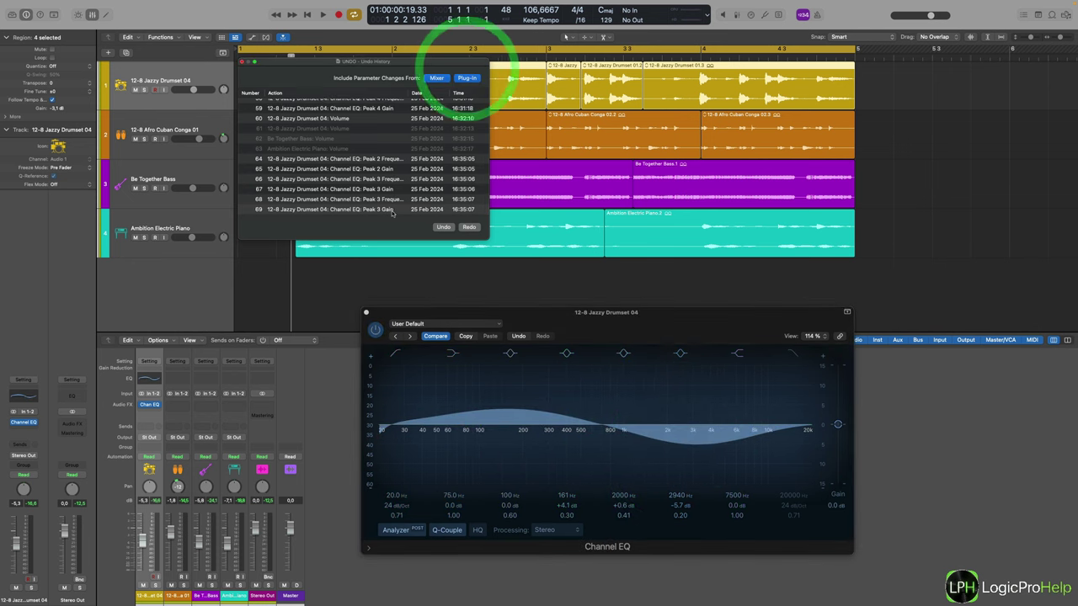
{"action": "scroll", "coordinate": [394, 208], "scroll_direction": "up", "scroll_amount": 2}
{"action": "scroll", "coordinate": [395, 206], "scroll_direction": "down", "scroll_amount": 3}
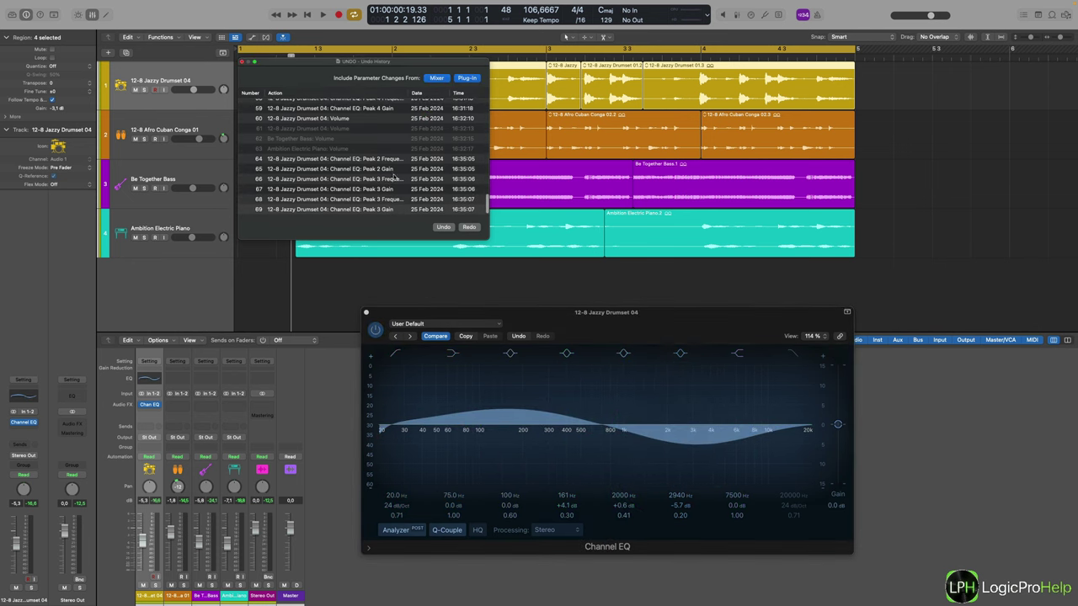
{"action": "scroll", "coordinate": [337, 188], "scroll_direction": "up", "scroll_amount": 2}
{"action": "scroll", "coordinate": [337, 189], "scroll_direction": "down", "scroll_amount": 2}
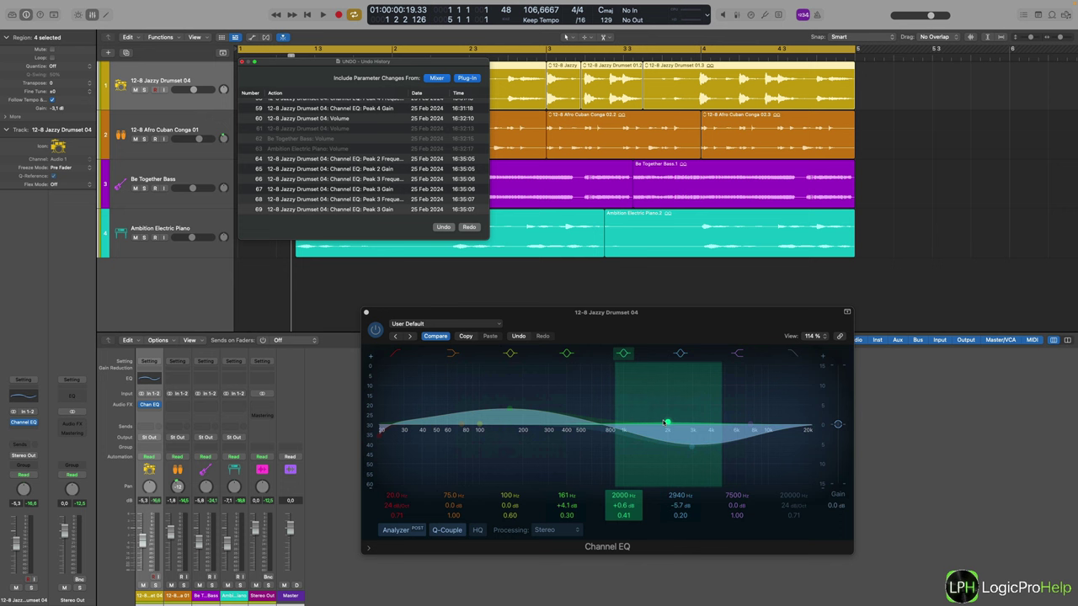
{"action": "left_click_drag", "start_coordinate": [674, 438], "coordinate": [710, 442]}
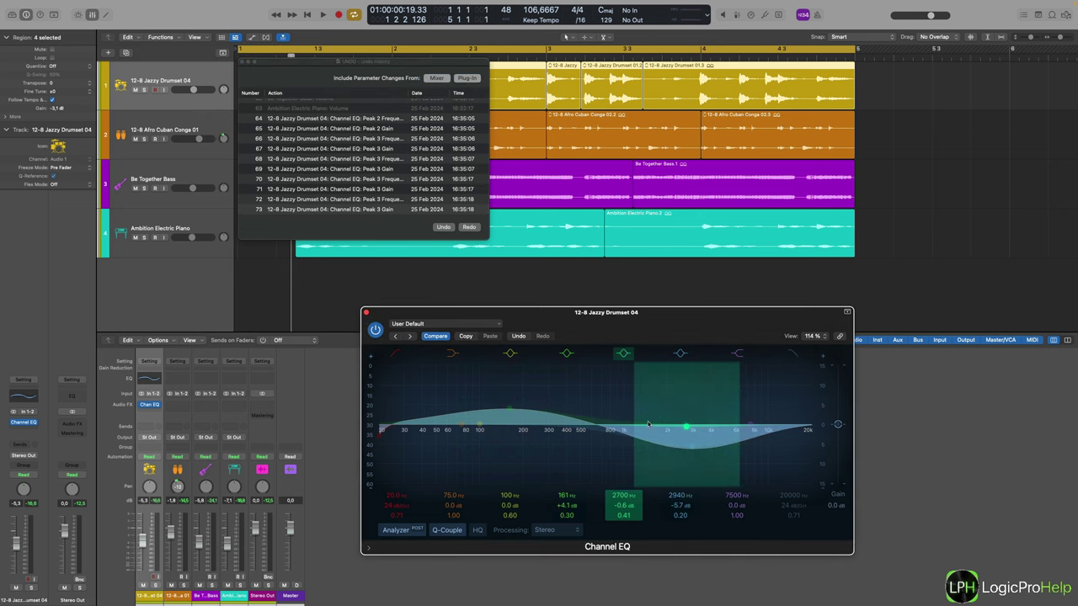